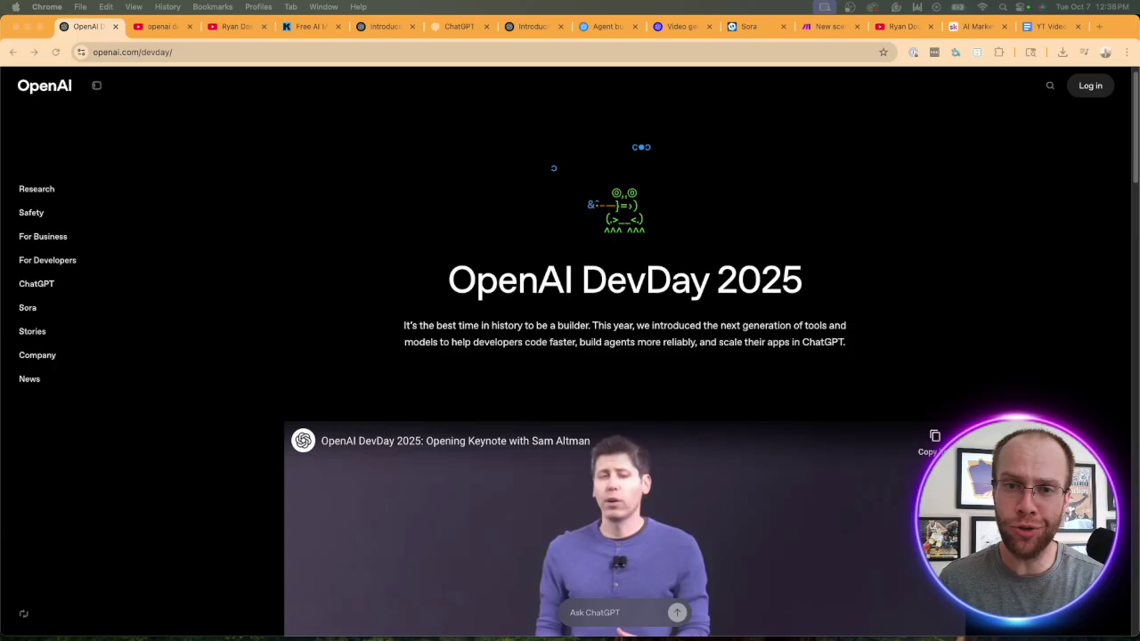
- Glance through the YouTube search results for OpenAI DevDay
{"action": "left_click", "coordinate": [160, 26]}
{"action": "scroll", "coordinate": [619, 276], "scroll_direction": "down", "scroll_amount": 4}
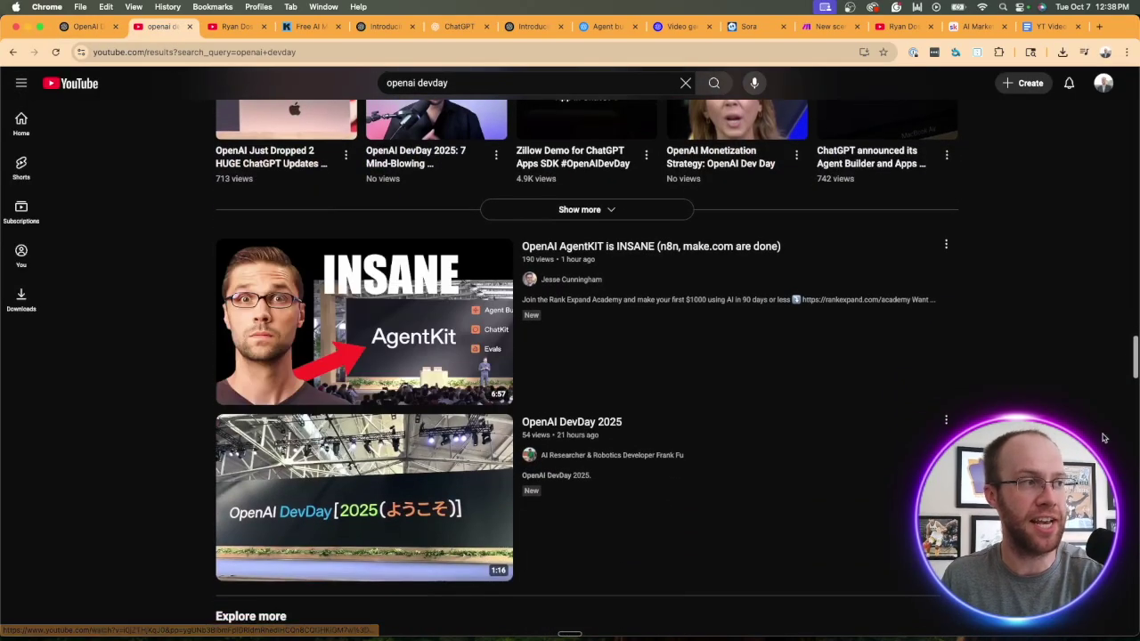
{"action": "scroll", "coordinate": [1028, 374], "scroll_direction": "up", "scroll_amount": 1}
{"action": "scroll", "coordinate": [1028, 374], "scroll_direction": "up", "scroll_amount": 5}
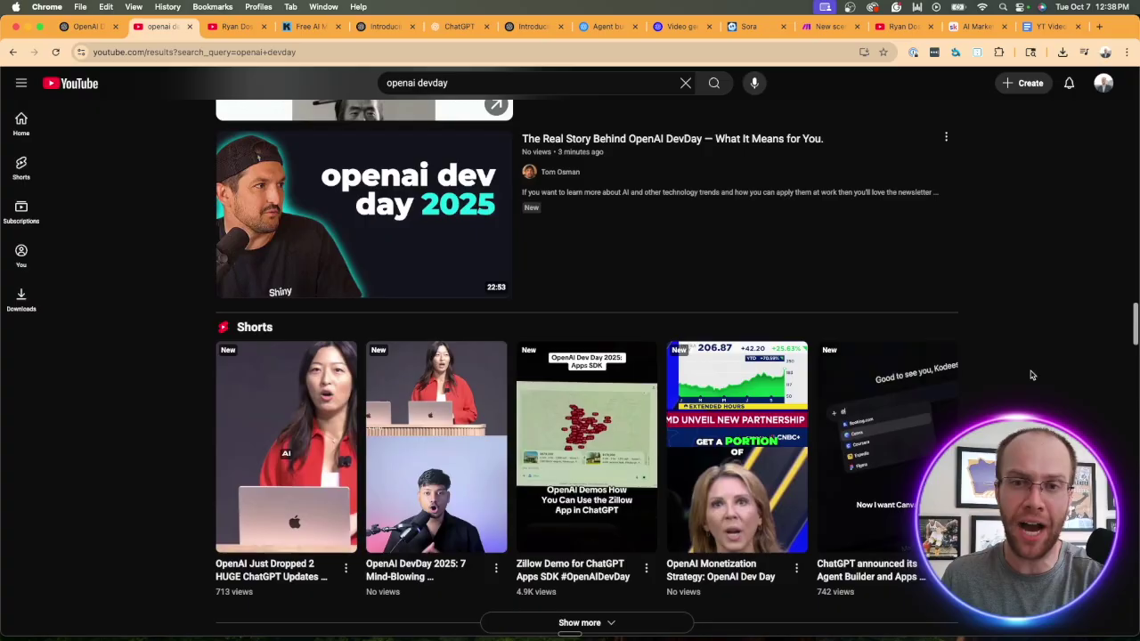
- Scroll openai.com/devday down to the Product announcements cards, then bring up the creator's YouTube videos page
{"action": "left_click", "coordinate": [84, 26]}
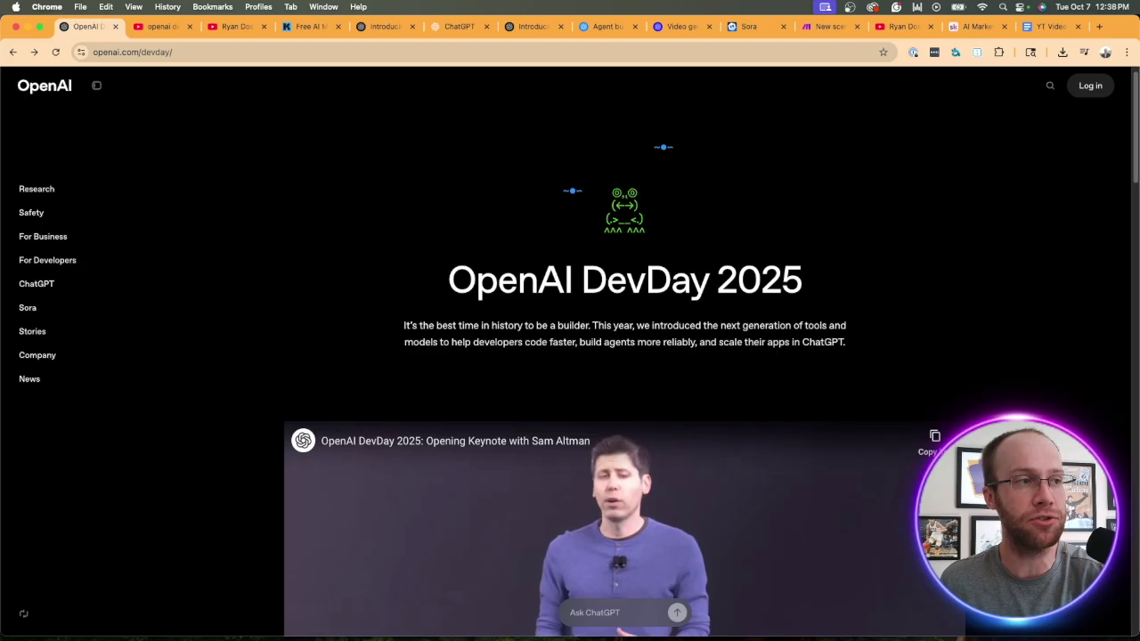
{"action": "scroll", "coordinate": [650, 434], "scroll_direction": "down", "scroll_amount": 10}
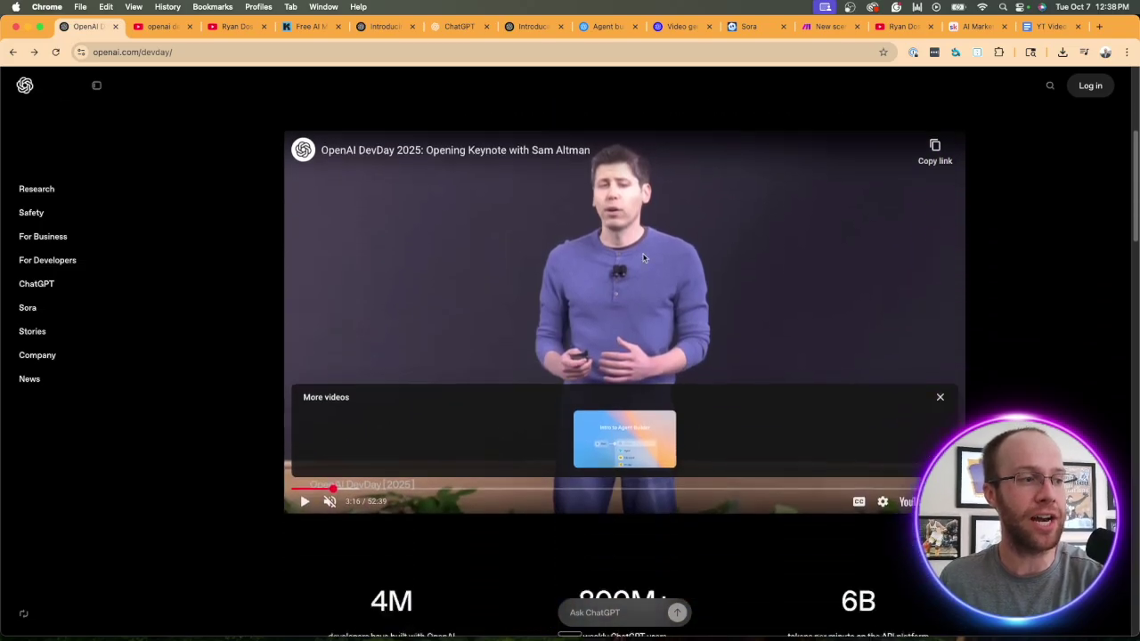
{"action": "scroll", "coordinate": [783, 264], "scroll_direction": "down", "scroll_amount": 4}
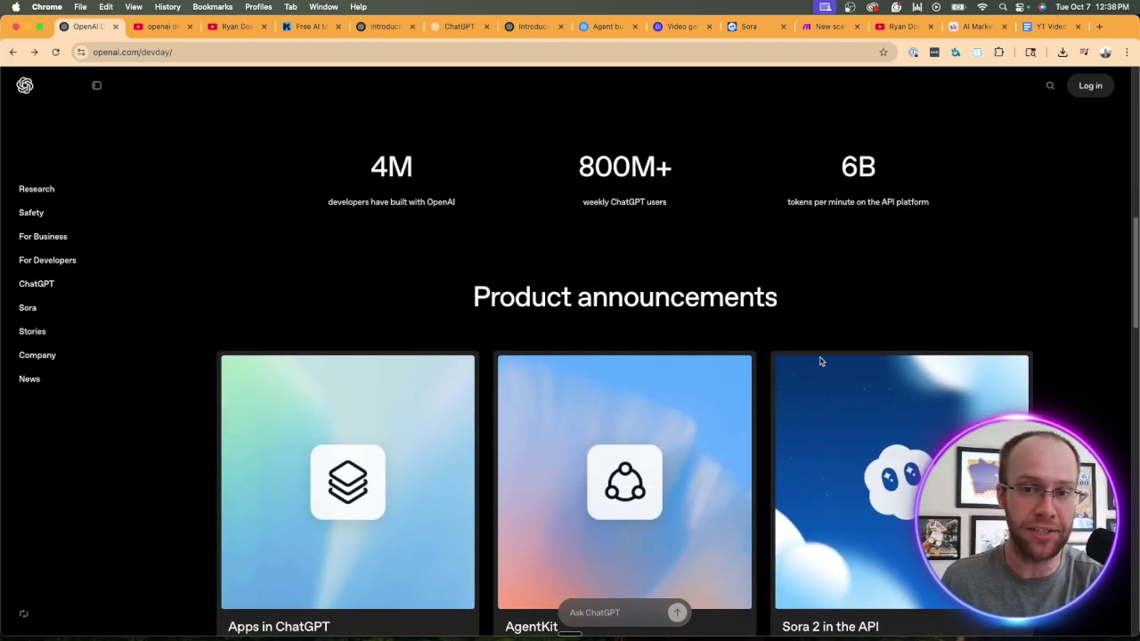
{"action": "scroll", "coordinate": [835, 347], "scroll_direction": "down", "scroll_amount": 5}
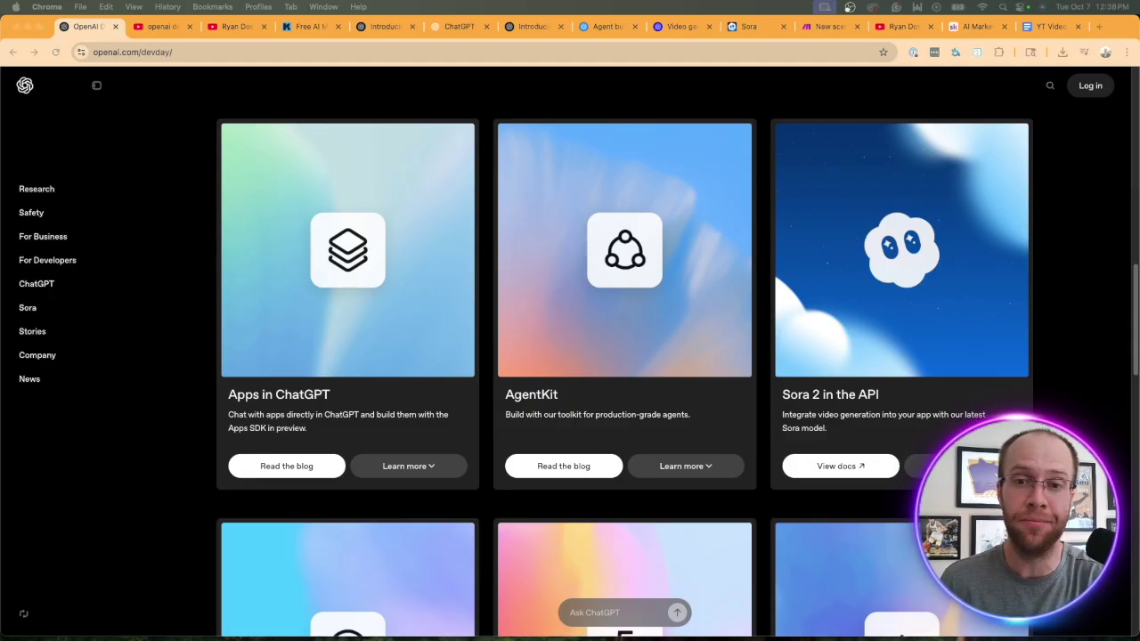
{"action": "key", "text": "super+3"}
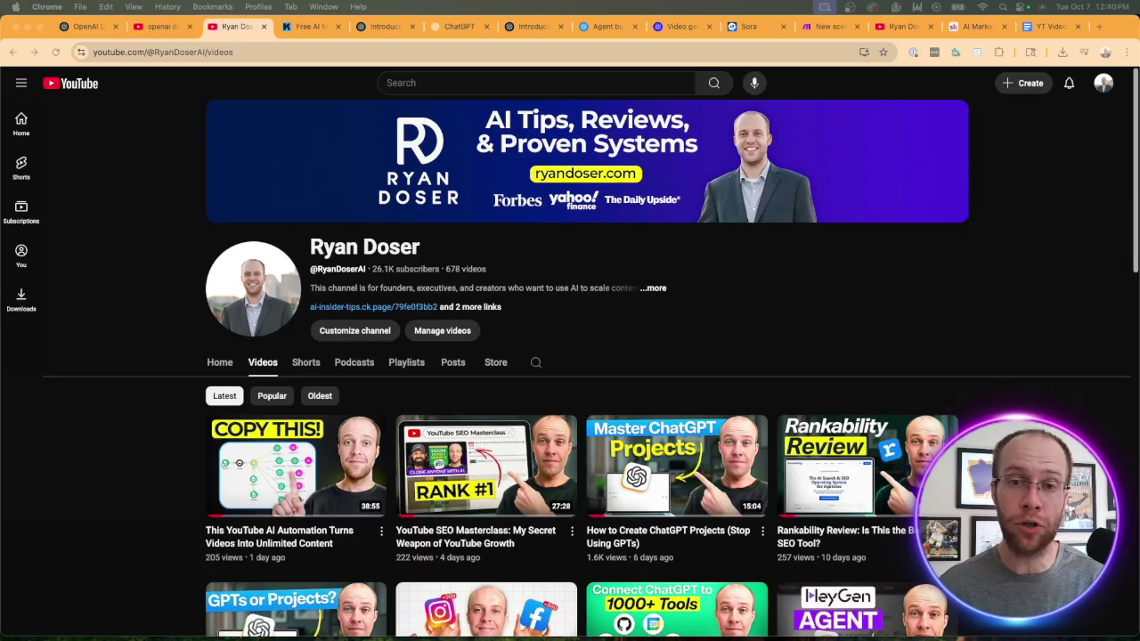
- View the Free AI Marketing Essentials Guide page and highlight its heading
{"action": "left_click", "coordinate": [312, 26]}
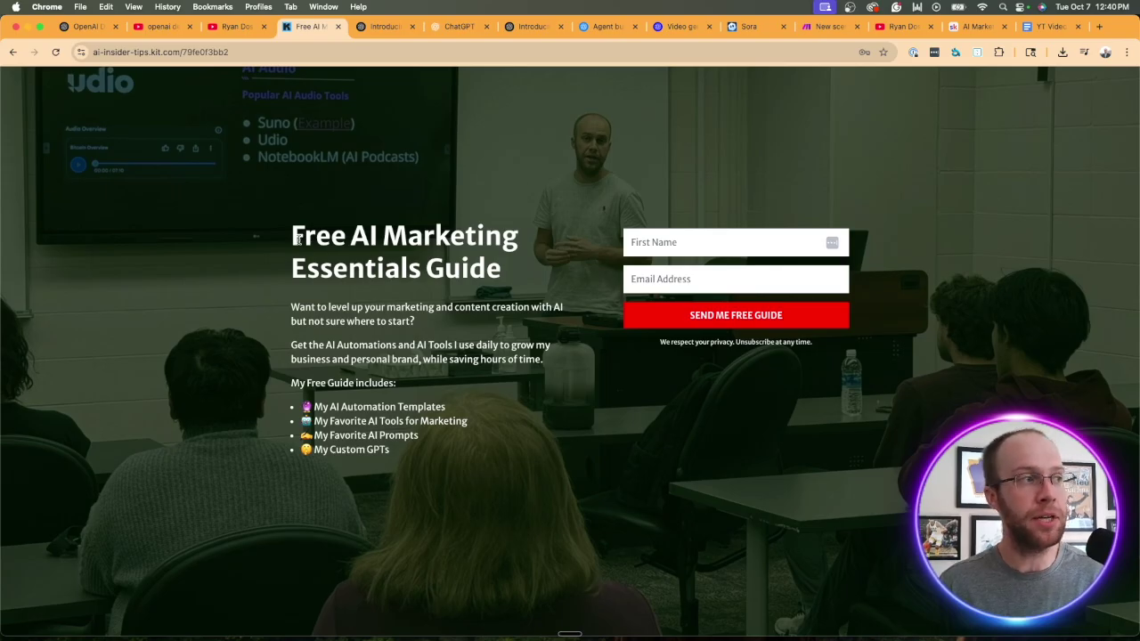
{"action": "left_click_drag", "start_coordinate": [291, 235], "coordinate": [524, 261]}
{"action": "left_click", "coordinate": [512, 199]}
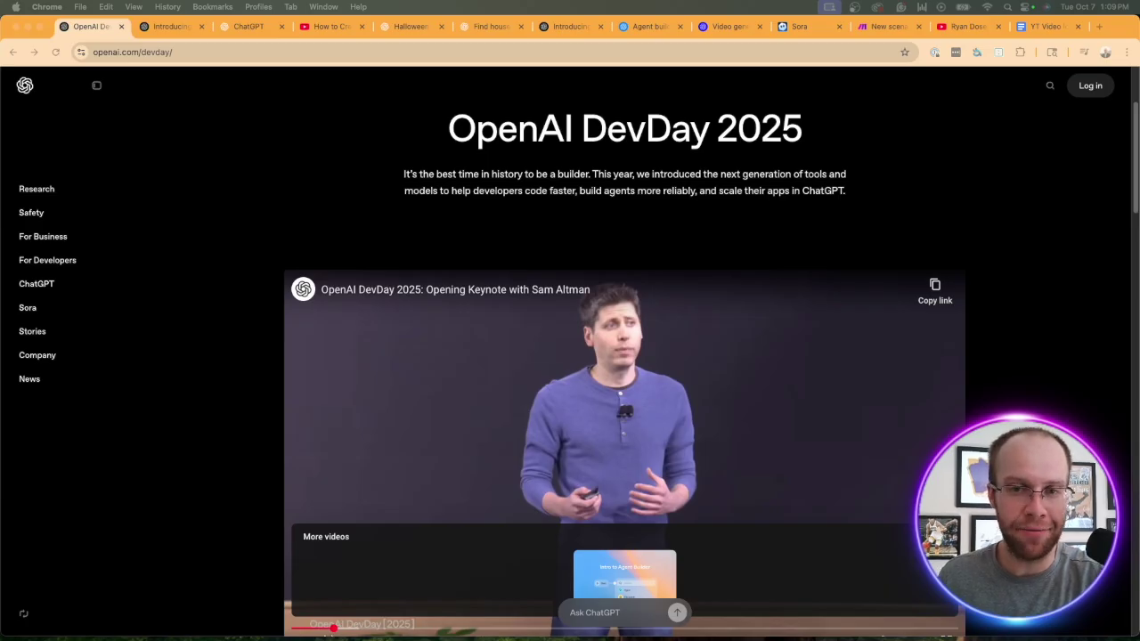
- Review the 'Introducing apps in ChatGPT and the new Apps SDK' heading, then go to ChatGPT home
{"action": "left_click", "coordinate": [169, 52]}
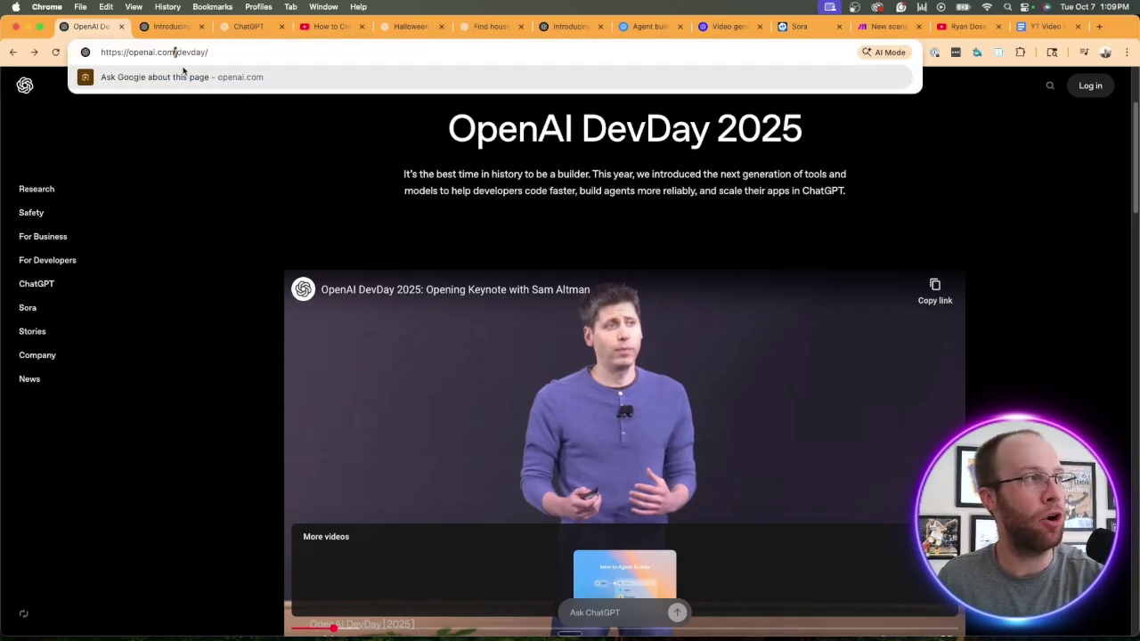
{"action": "left_click", "coordinate": [280, 252]}
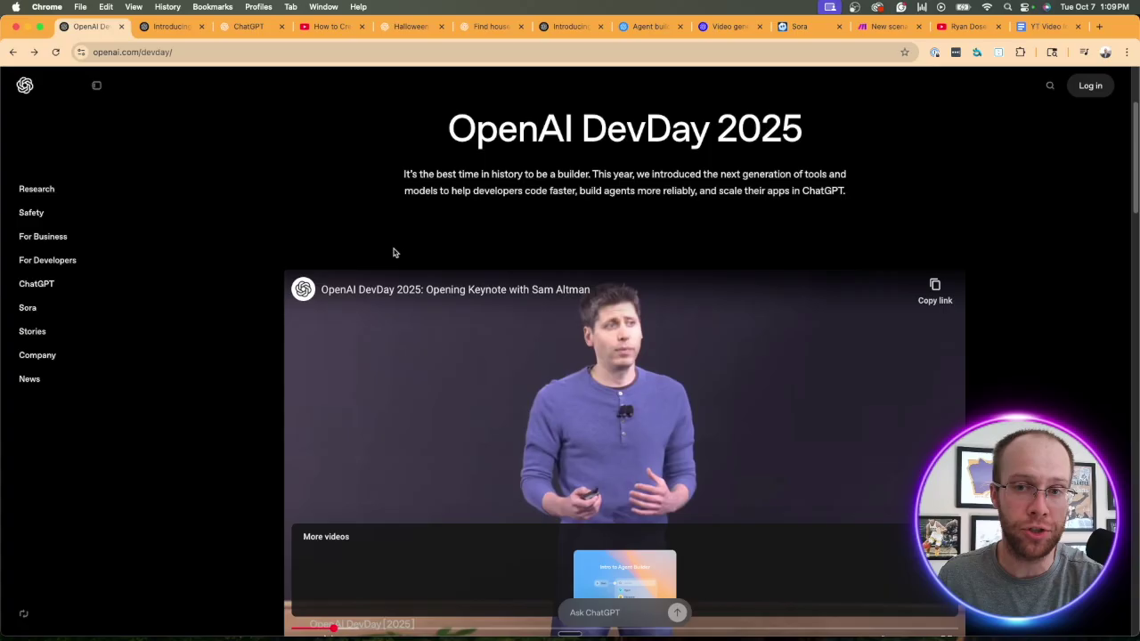
{"action": "key", "text": "ctrl+Tab"}
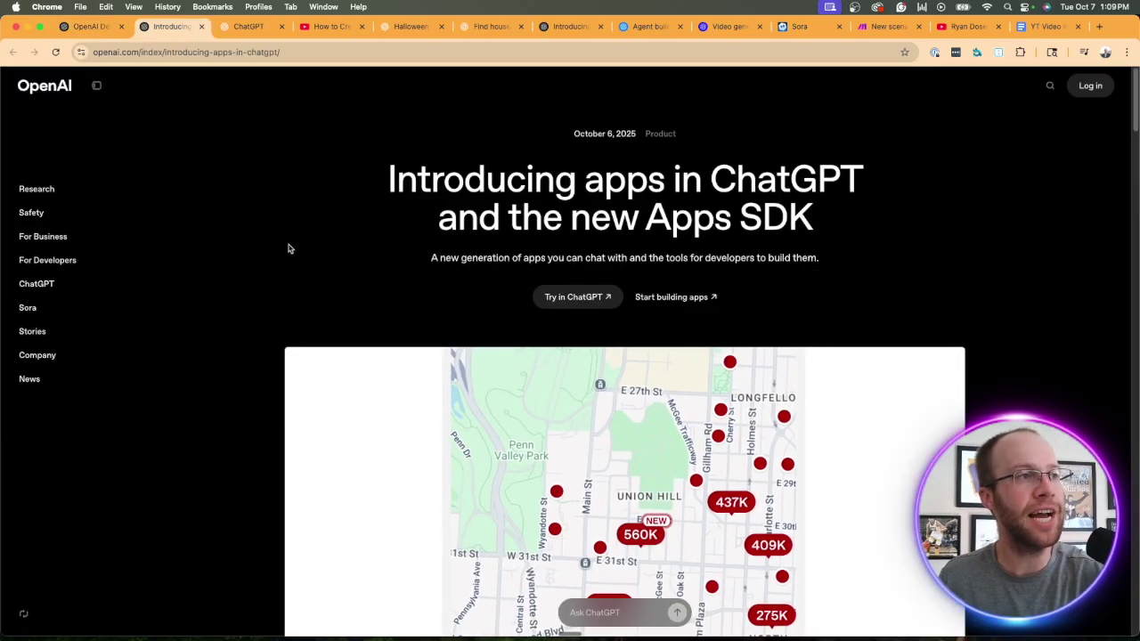
{"action": "scroll", "coordinate": [299, 237], "scroll_direction": "up", "scroll_amount": 1}
{"action": "scroll", "coordinate": [339, 205], "scroll_direction": "down", "scroll_amount": 1}
{"action": "left_click_drag", "start_coordinate": [386, 166], "coordinate": [905, 184]}
{"action": "left_click", "coordinate": [914, 178]}
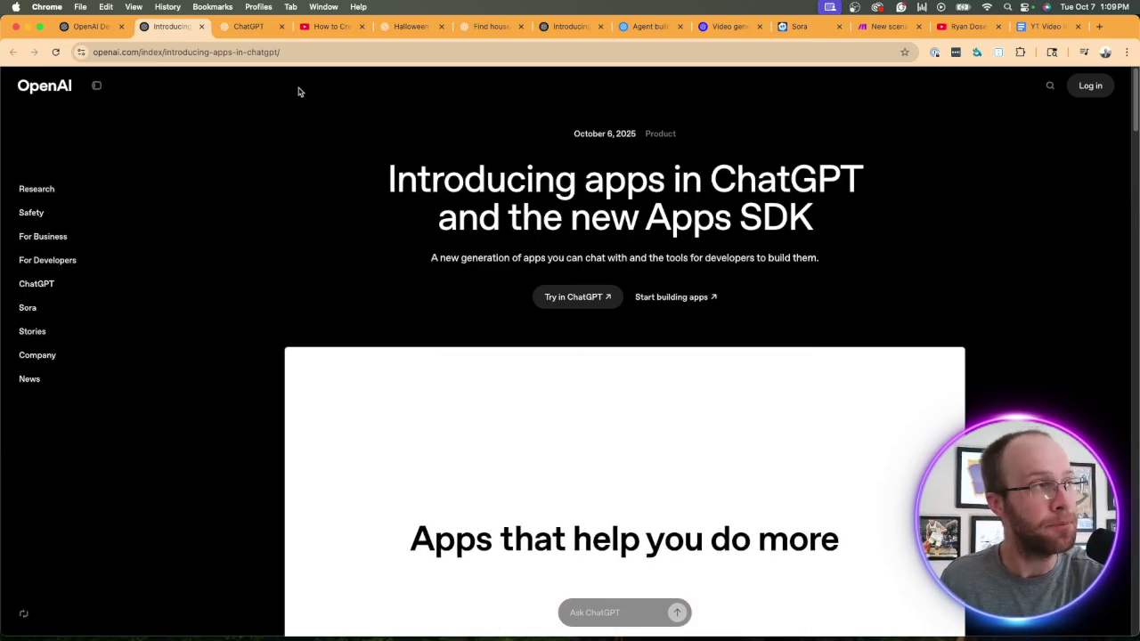
{"action": "left_click", "coordinate": [247, 28]}
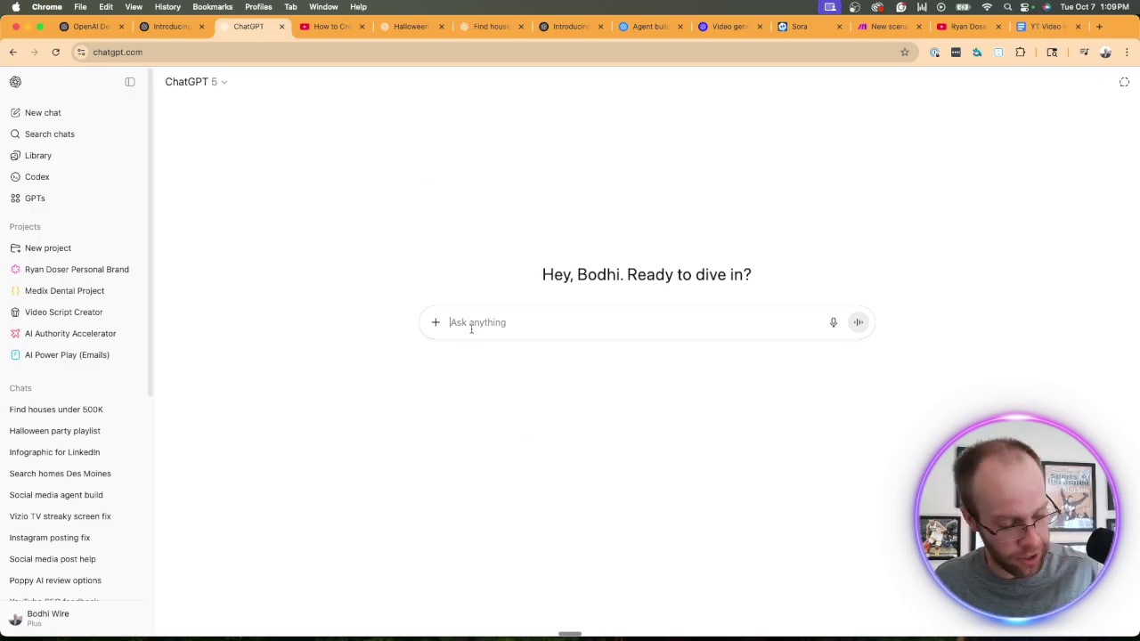
- List ChatGPT's @ apps (Canva, Figma, Spotify, Zillow), then show the Spotify playlists tutorial
{"action": "type", "text": "@"}
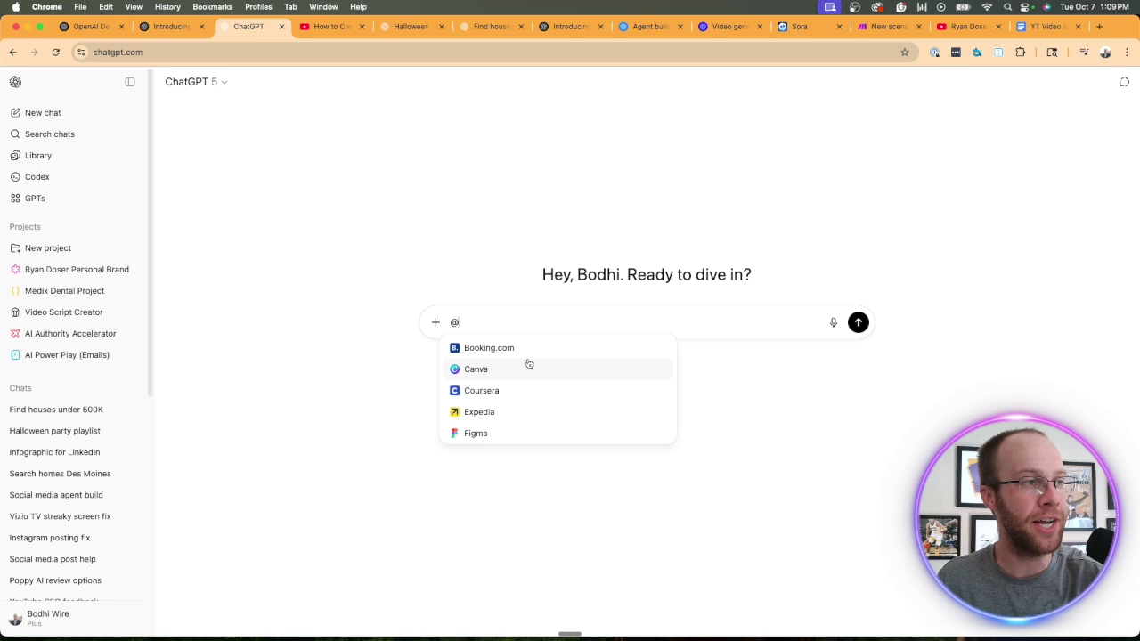
{"action": "scroll", "coordinate": [494, 358], "scroll_direction": "down", "scroll_amount": 2}
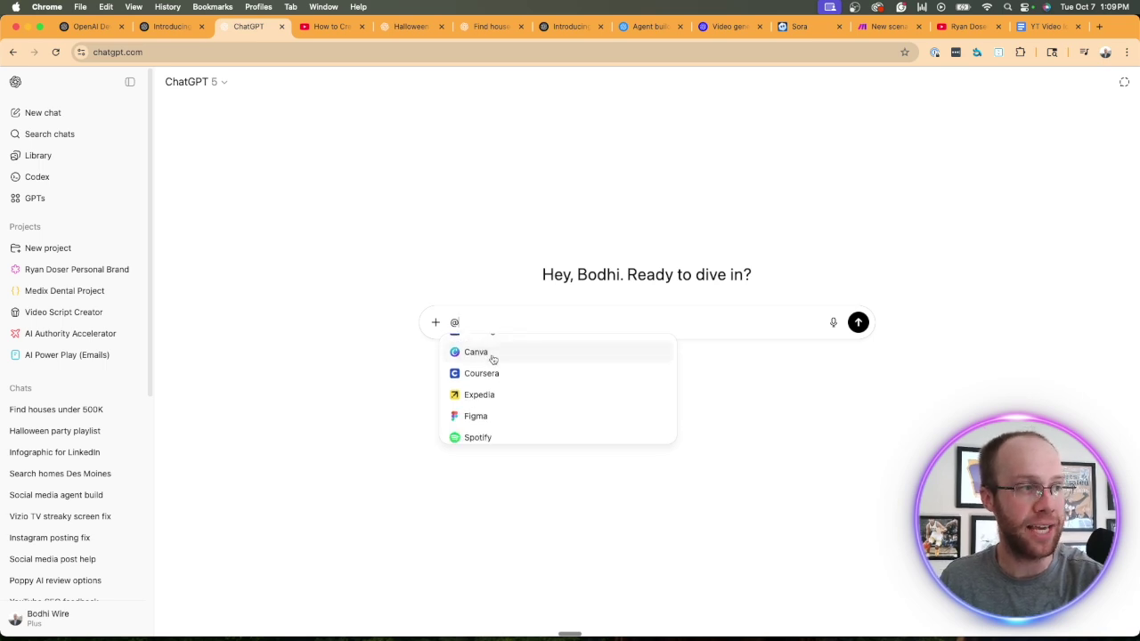
{"action": "scroll", "coordinate": [503, 371], "scroll_direction": "down", "scroll_amount": 1}
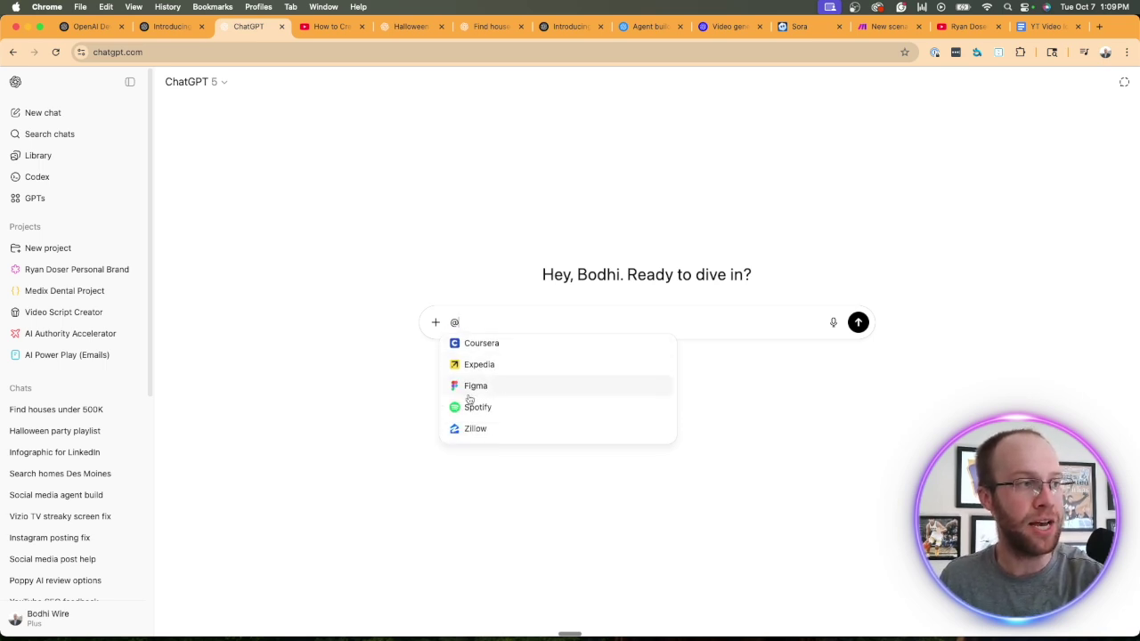
{"action": "scroll", "coordinate": [472, 401], "scroll_direction": "down", "scroll_amount": 1}
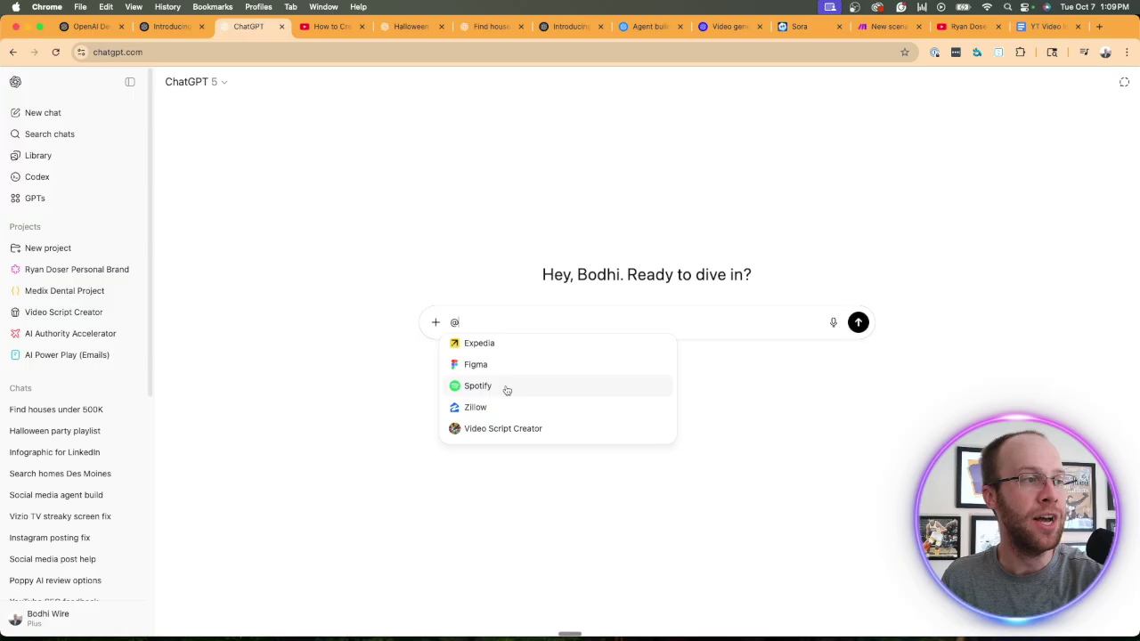
{"action": "left_click", "coordinate": [322, 26]}
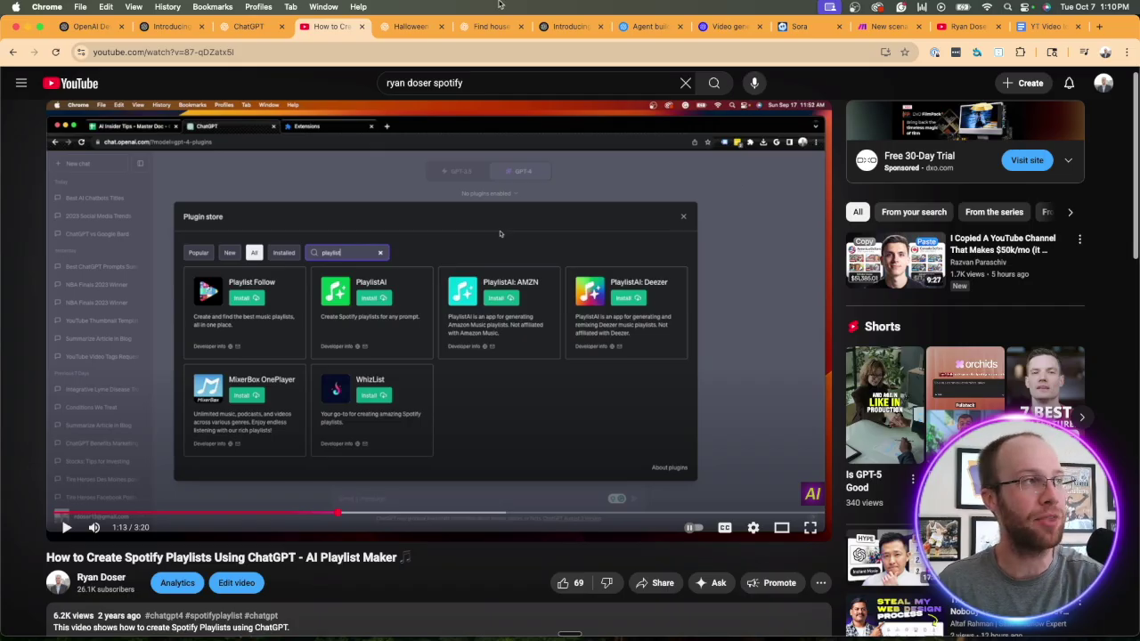
- Go back to the 'Introducing apps in ChatGPT' article tab
{"action": "left_click", "coordinate": [170, 27]}
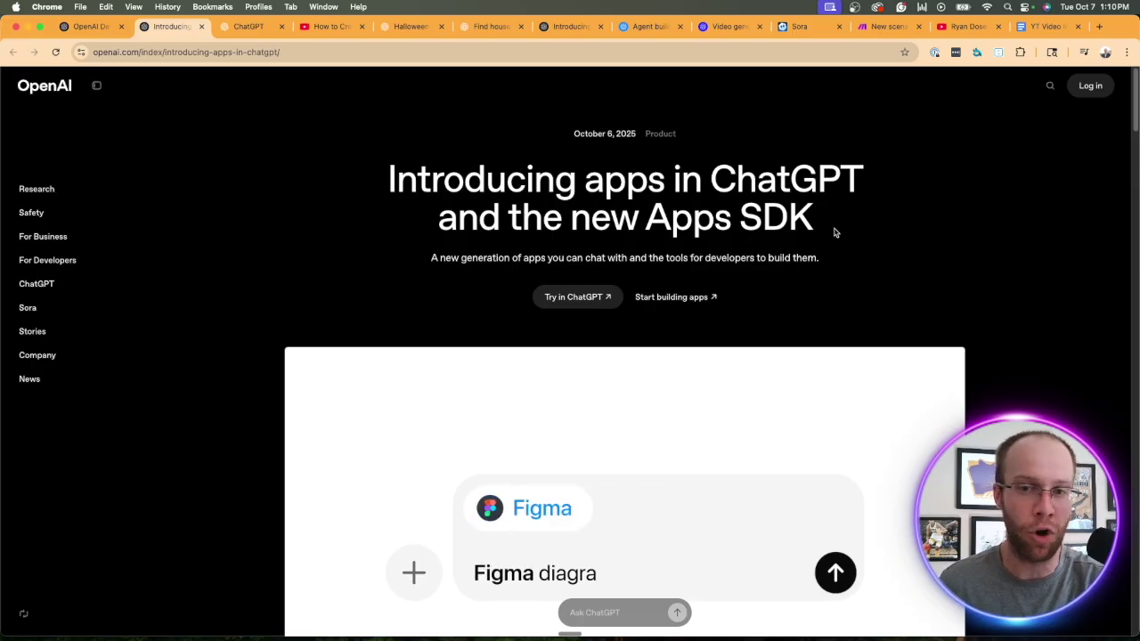
{"action": "scroll", "coordinate": [638, 275], "scroll_direction": "down", "scroll_amount": 10}
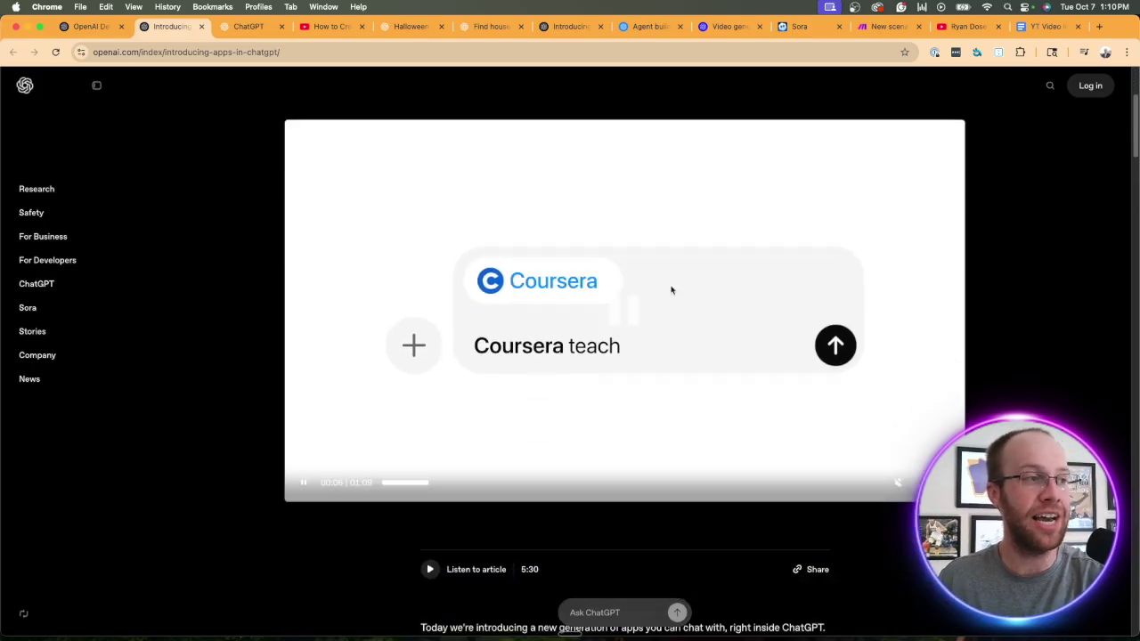
{"action": "scroll", "coordinate": [767, 237], "scroll_direction": "up", "scroll_amount": 10}
{"action": "left_click_drag", "start_coordinate": [814, 222], "coordinate": [485, 218]}
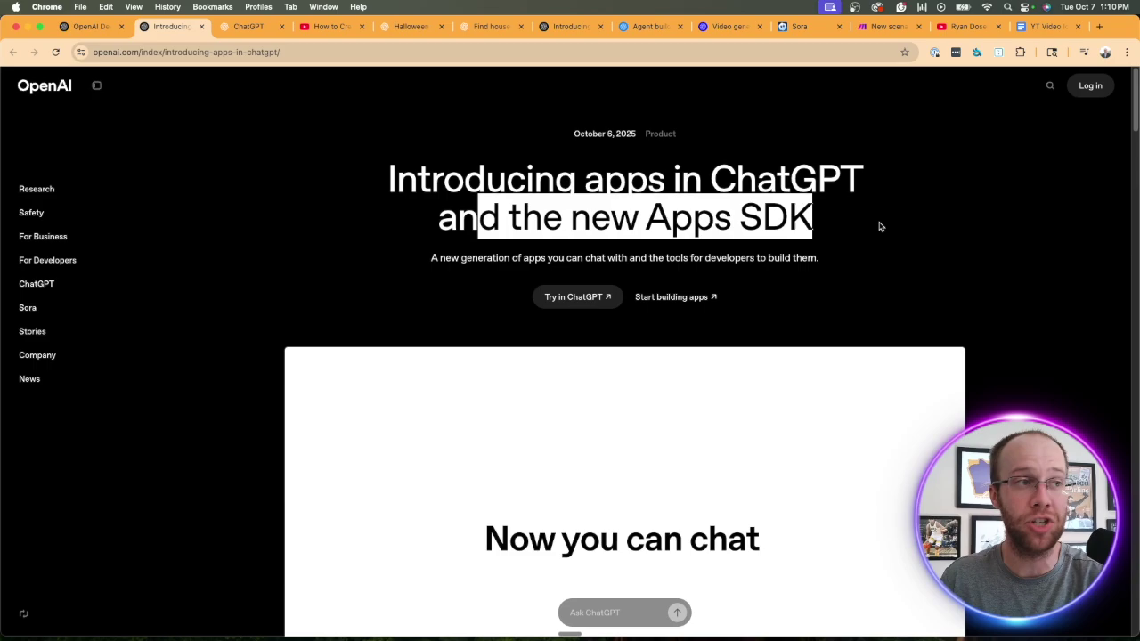
{"action": "left_click", "coordinate": [879, 224]}
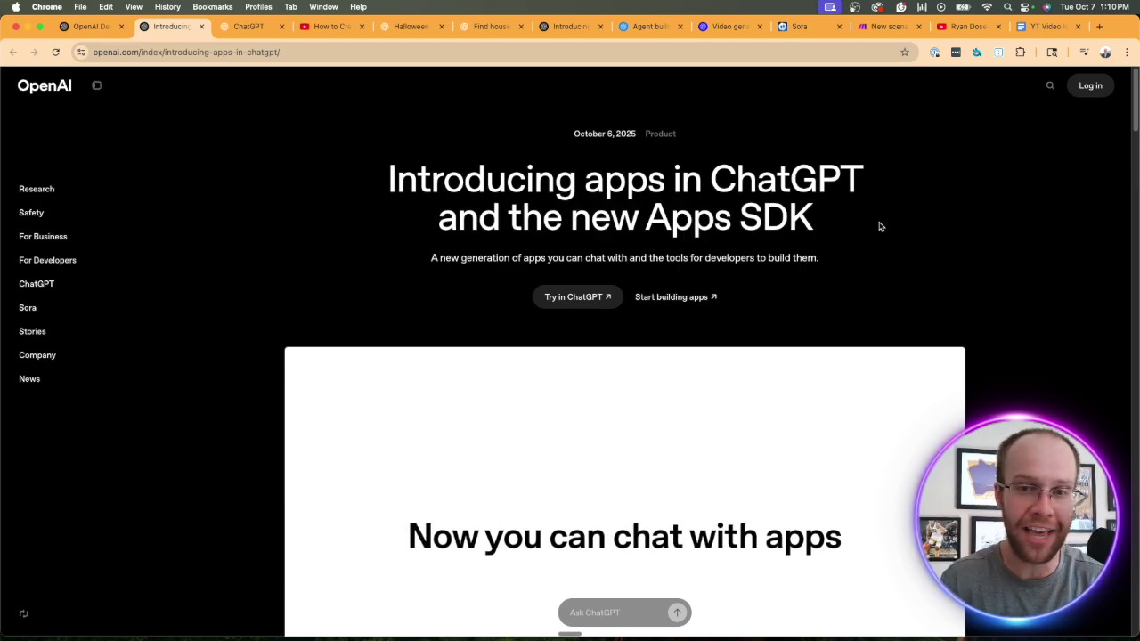
{"action": "scroll", "coordinate": [939, 280], "scroll_direction": "down", "scroll_amount": 3}
{"action": "scroll", "coordinate": [939, 280], "scroll_direction": "down", "scroll_amount": 15}
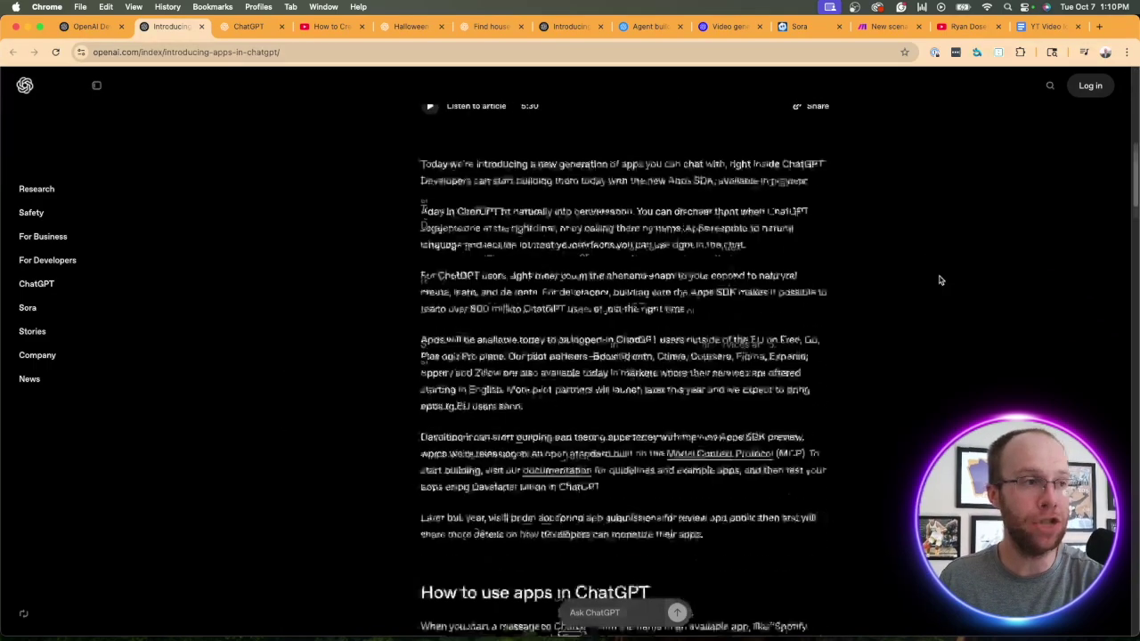
{"action": "scroll", "coordinate": [812, 302], "scroll_direction": "up", "scroll_amount": 1}
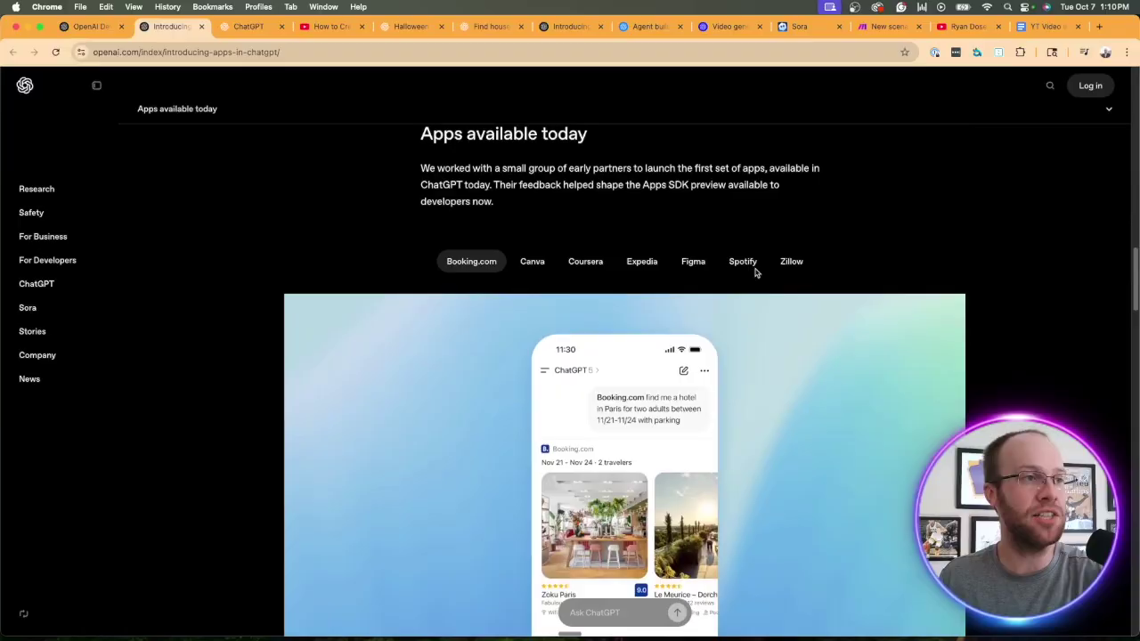
{"action": "scroll", "coordinate": [818, 274], "scroll_direction": "down", "scroll_amount": 10}
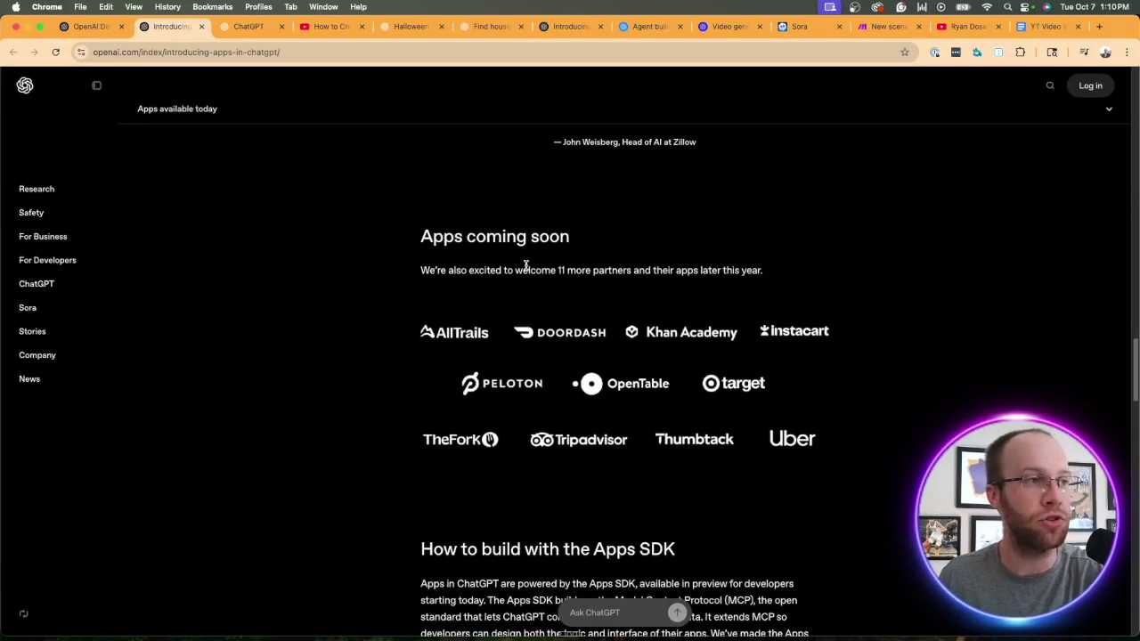
{"action": "left_click_drag", "start_coordinate": [523, 267], "coordinate": [676, 270]}
{"action": "left_click", "coordinate": [877, 400]}
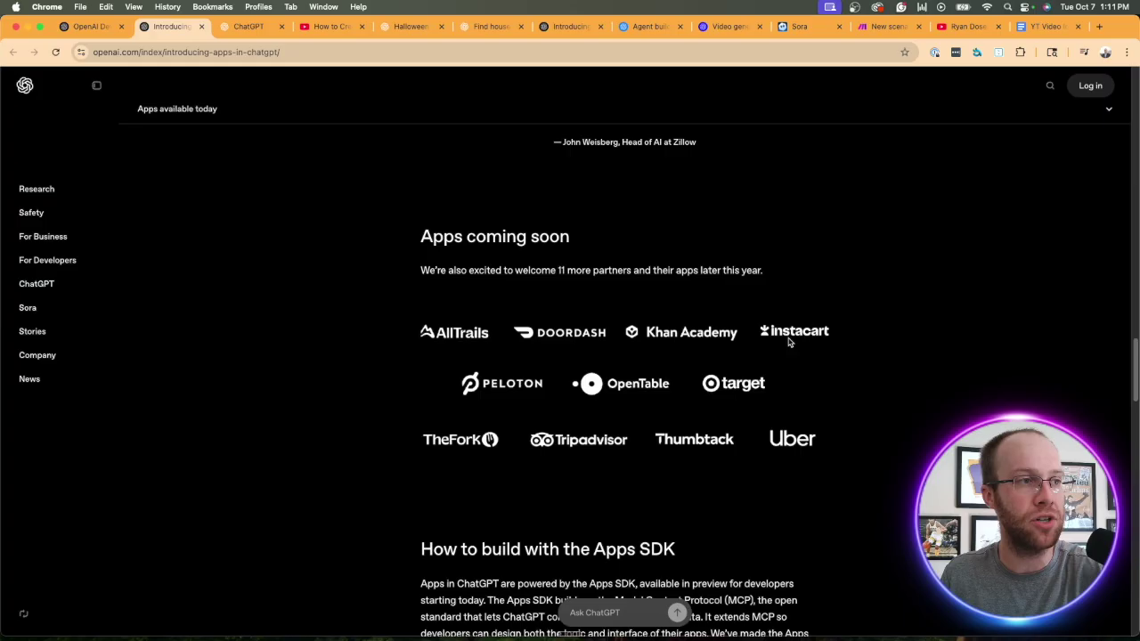
{"action": "scroll", "coordinate": [738, 323], "scroll_direction": "down", "scroll_amount": 4}
{"action": "left_click_drag", "start_coordinate": [681, 297], "coordinate": [361, 299]}
{"action": "left_click", "coordinate": [398, 303]}
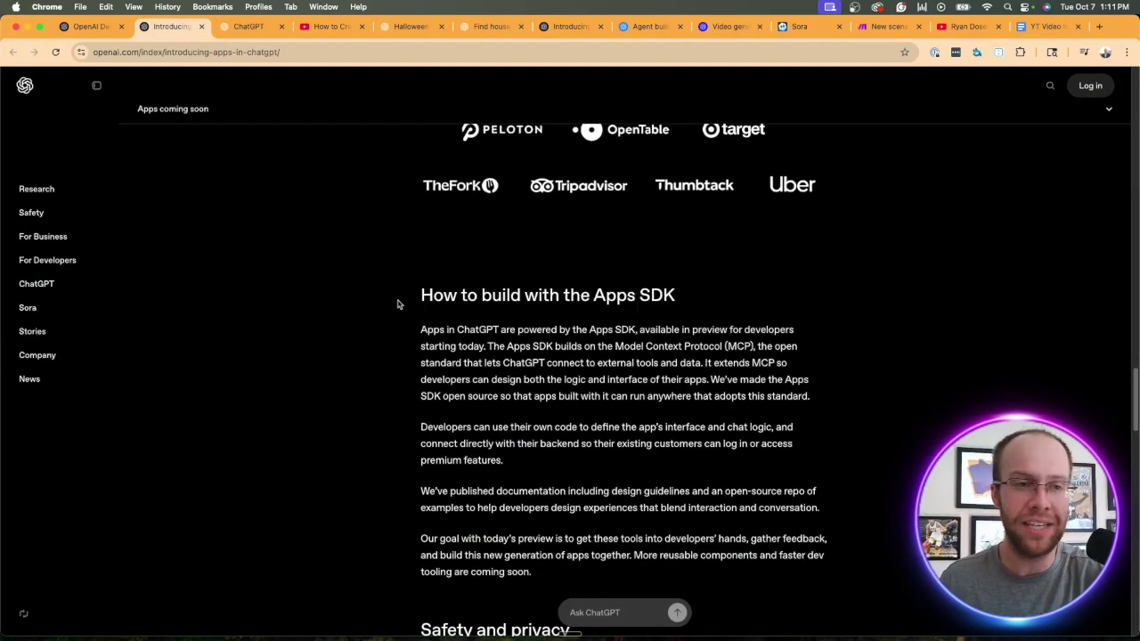
{"action": "scroll", "coordinate": [682, 333], "scroll_direction": "down", "scroll_amount": 10}
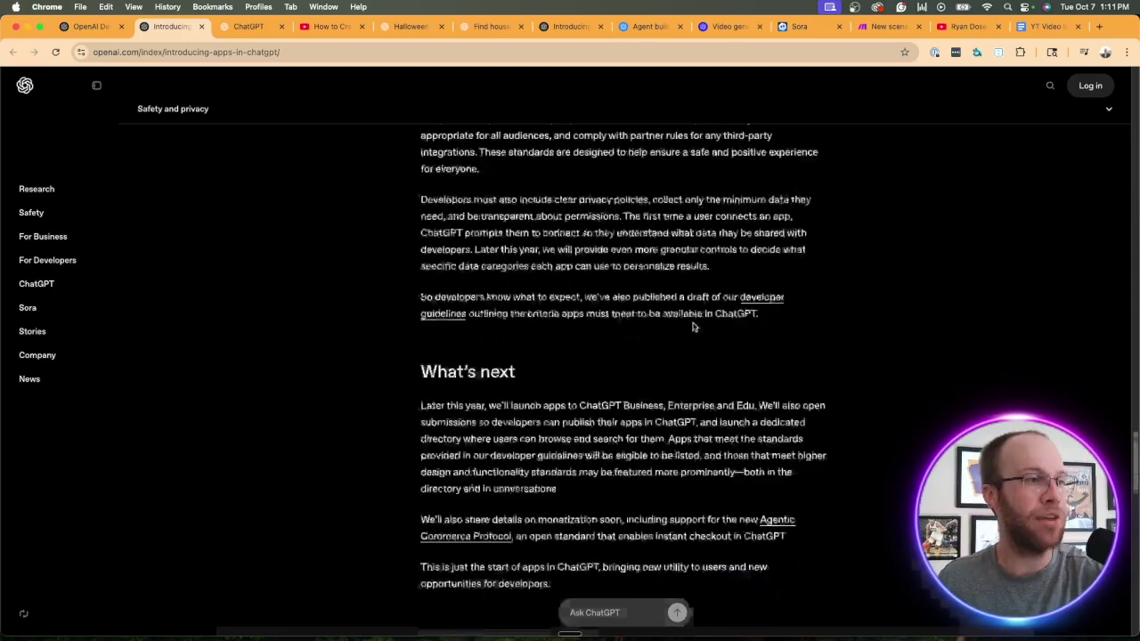
{"action": "scroll", "coordinate": [693, 326], "scroll_direction": "up", "scroll_amount": 20}
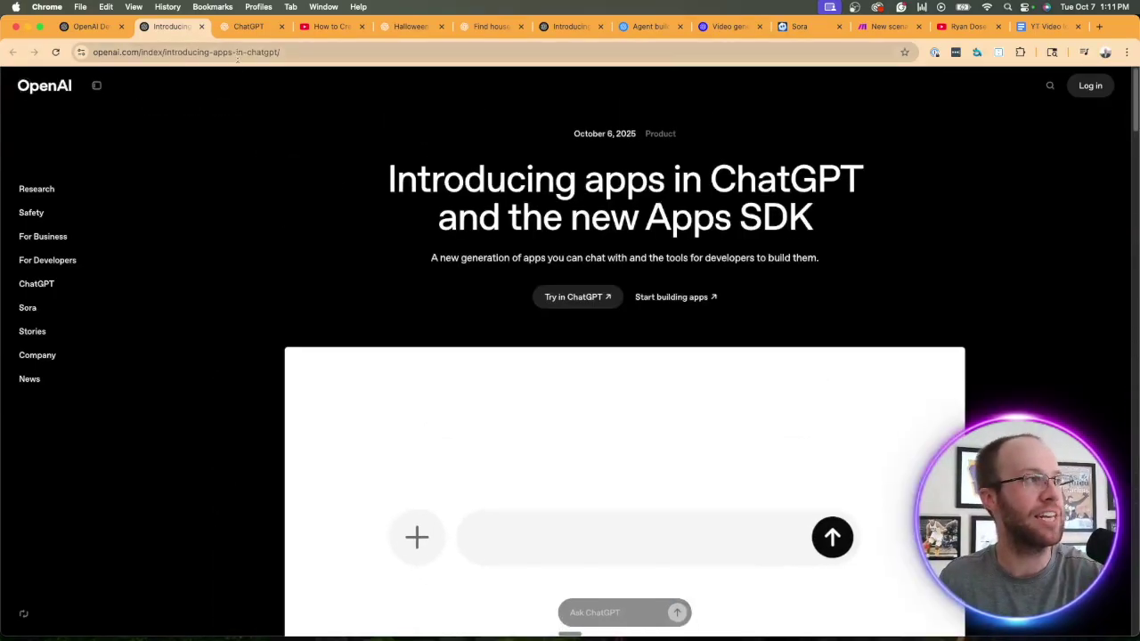
- Send the Canva app a pasted request for a LinkedIn-optimized personal-brand infographic
{"action": "left_click", "coordinate": [237, 51]}
{"action": "left_click", "coordinate": [248, 25]}
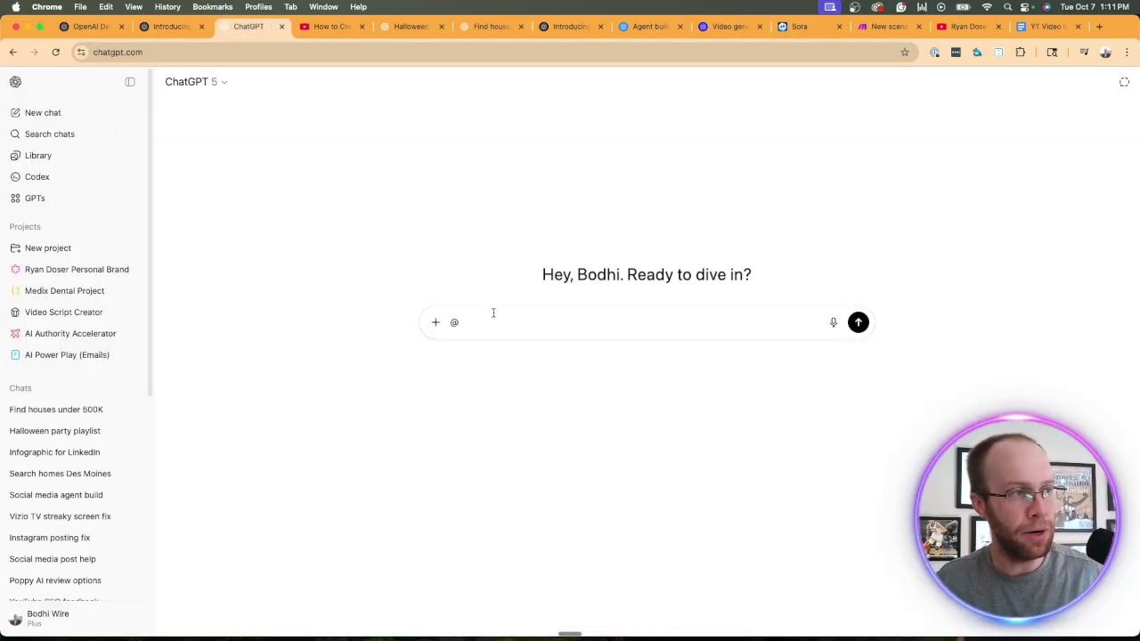
{"action": "key", "text": "BackSpace"}
{"action": "type", "text": "@"}
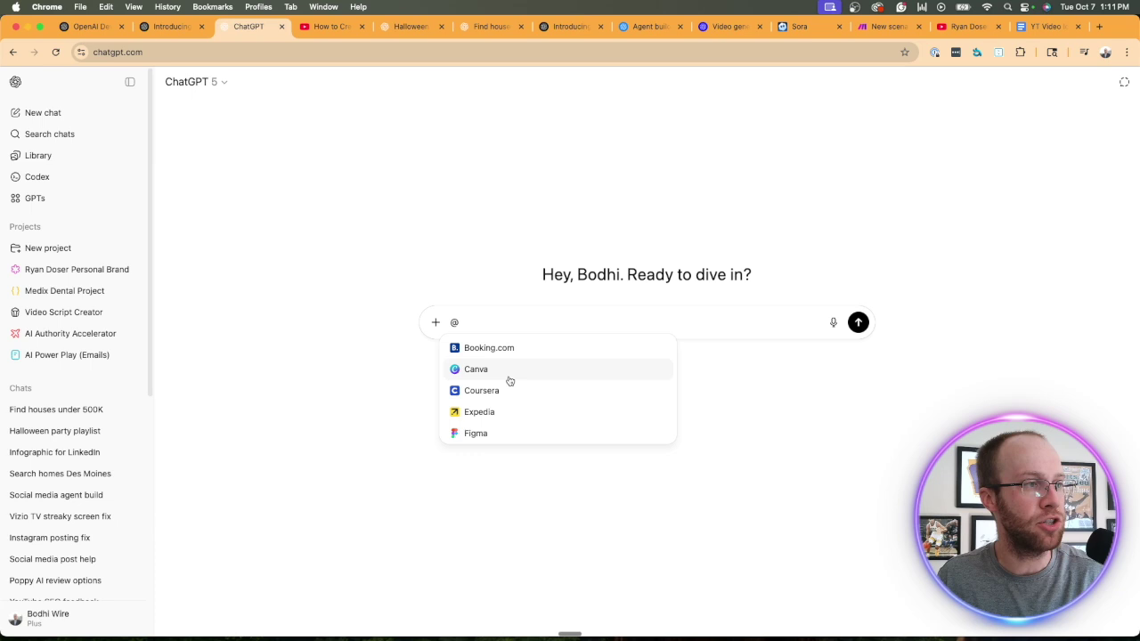
{"action": "left_click", "coordinate": [509, 374]}
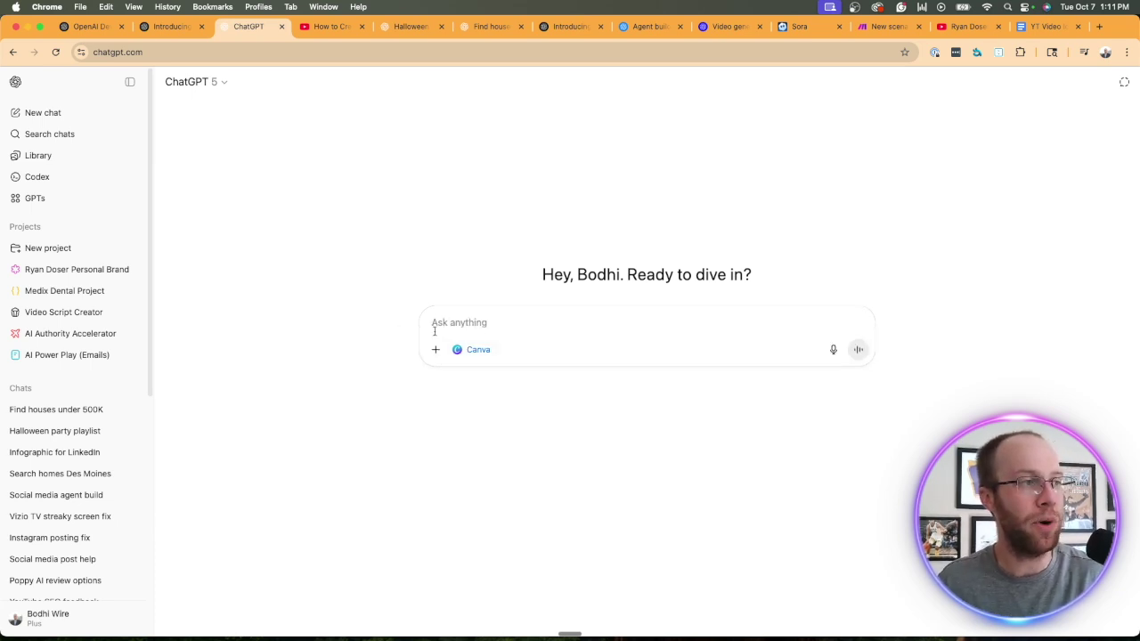
{"action": "type", "text": "Generate me an infographic I can use for my personal brand on social media that is optimized for LinkedIn"}
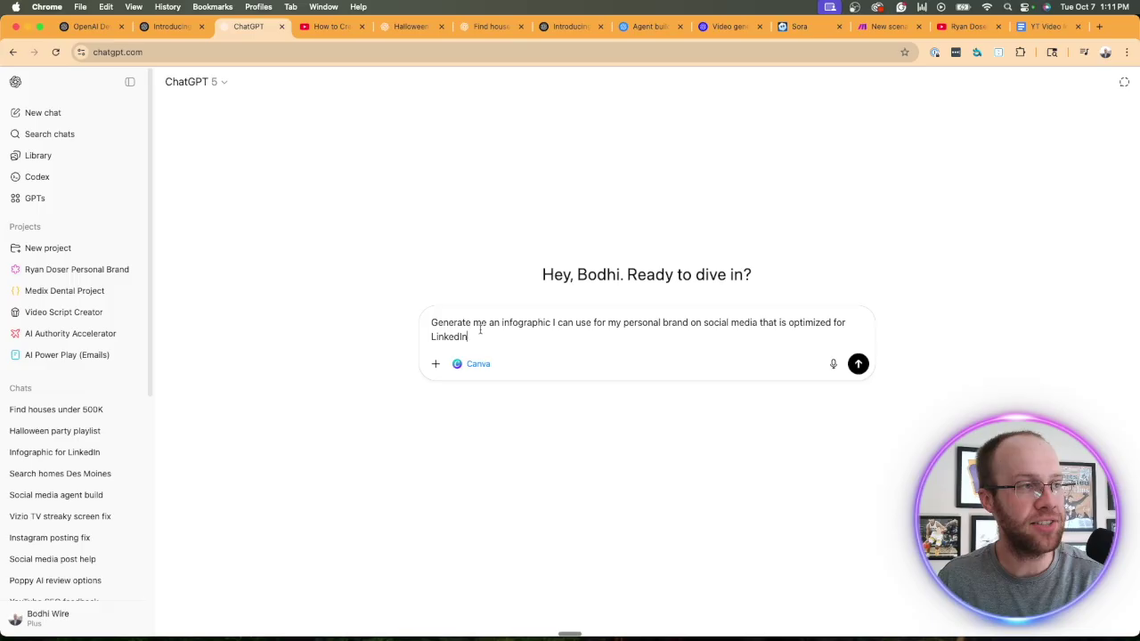
{"action": "key", "text": "Return"}
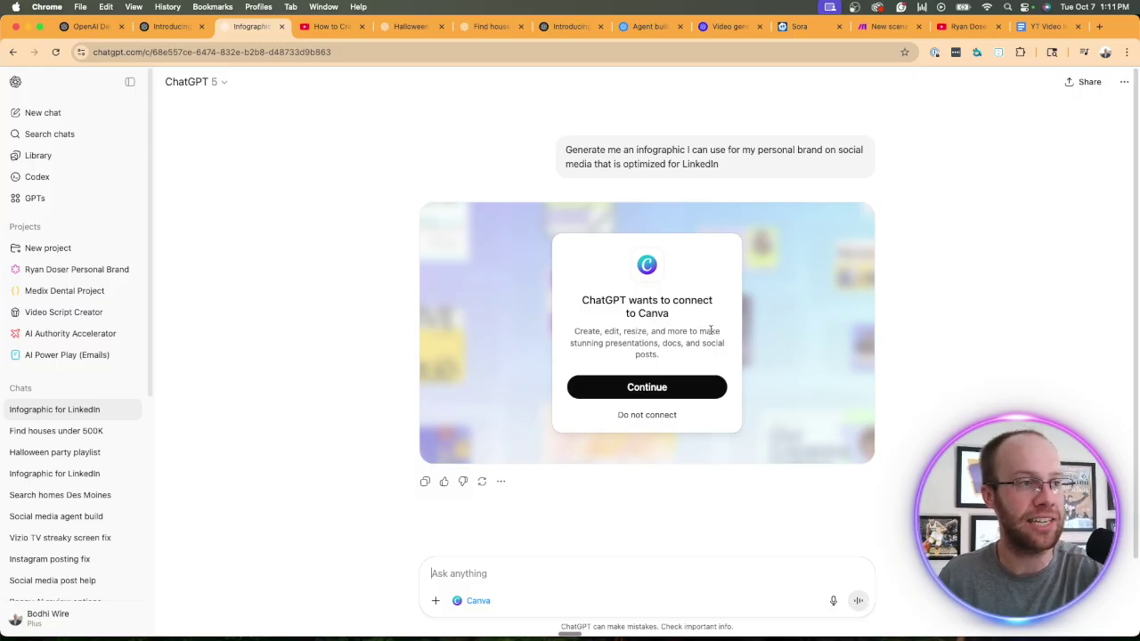
- Connect Canva to ChatGPT by signing in with a Google account and allowing the AI Connector
{"action": "left_click", "coordinate": [677, 389]}
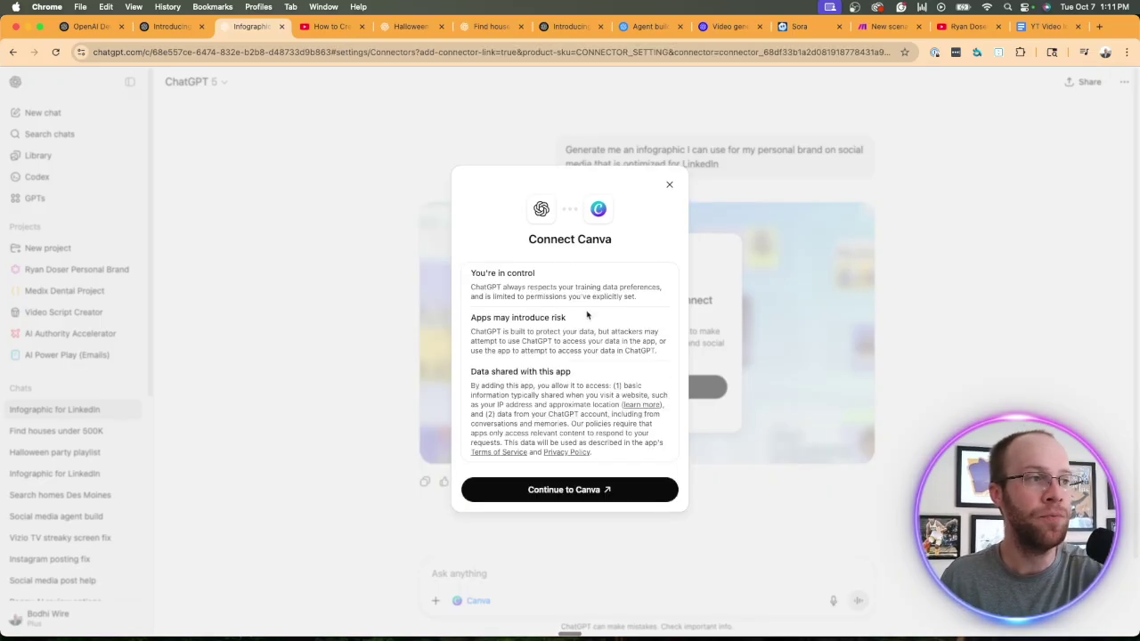
{"action": "left_click", "coordinate": [598, 490]}
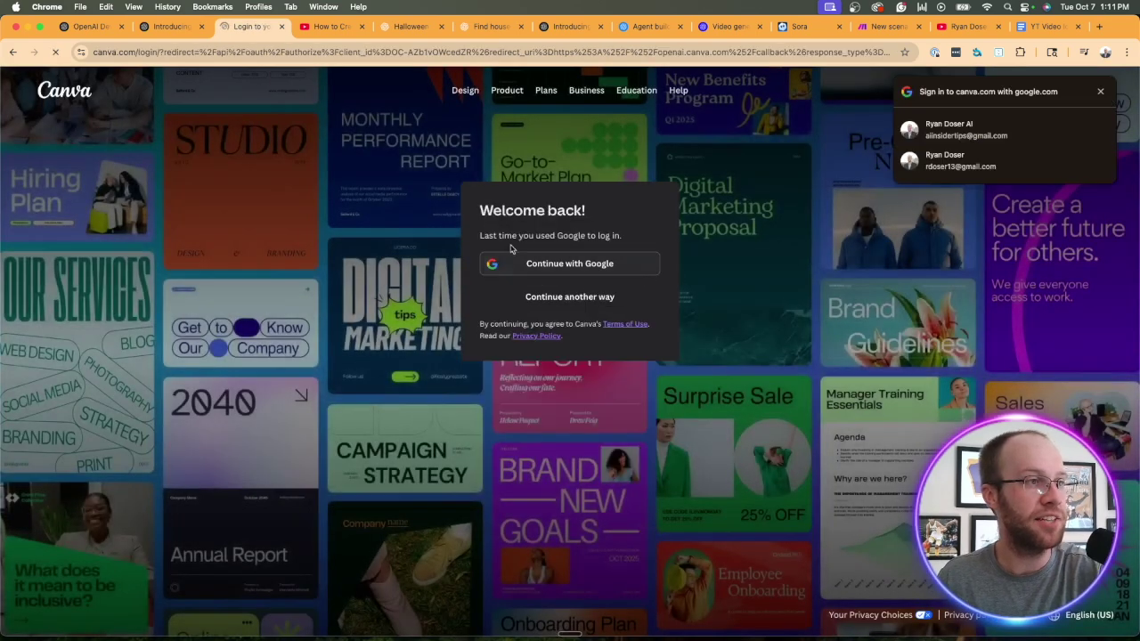
{"action": "left_click", "coordinate": [580, 263]}
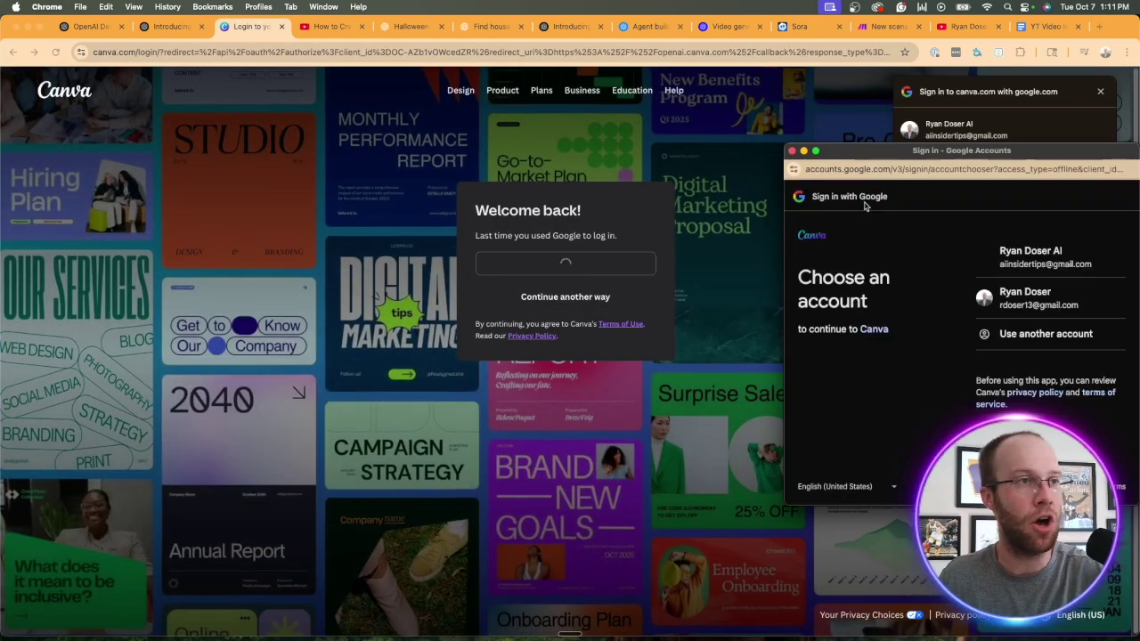
{"action": "left_click", "coordinate": [1024, 256]}
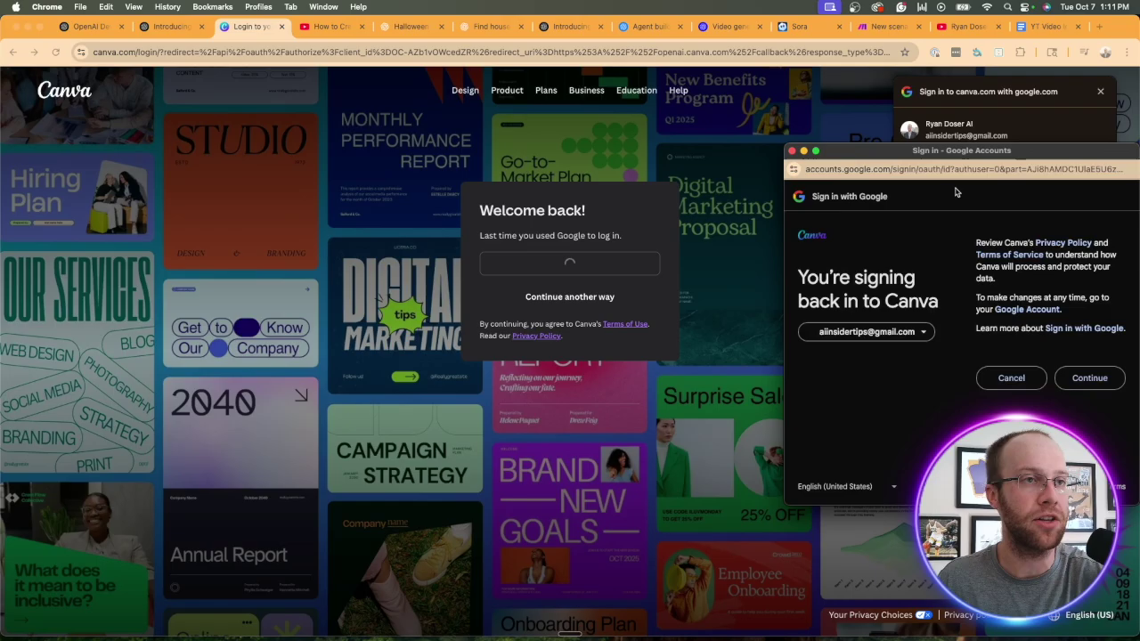
{"action": "left_click", "coordinate": [1100, 383]}
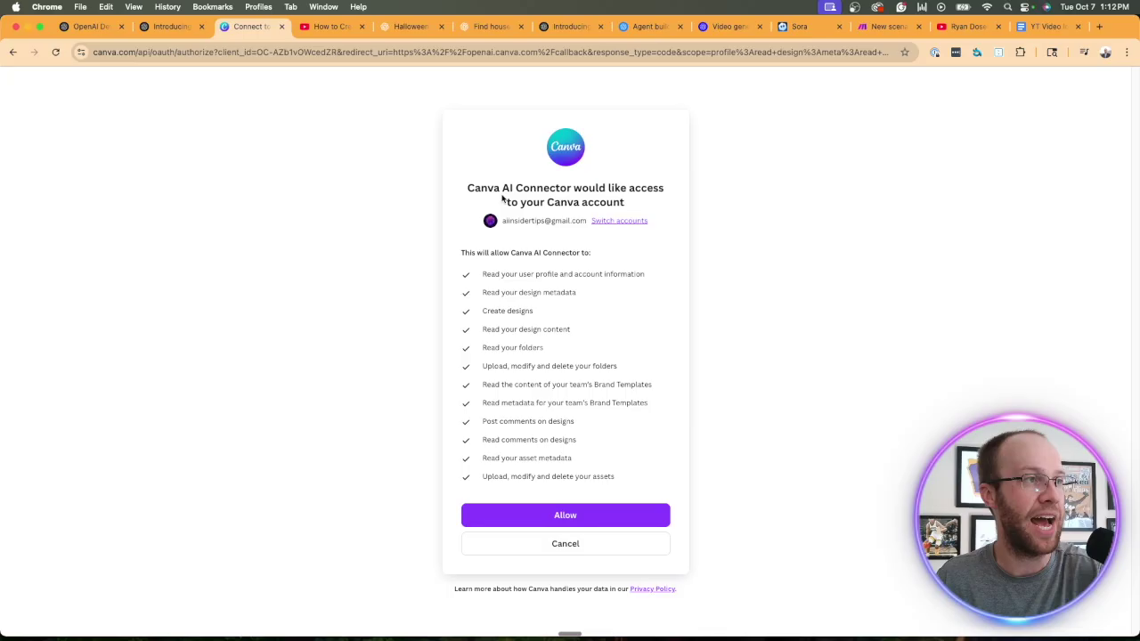
{"action": "left_click", "coordinate": [600, 520]}
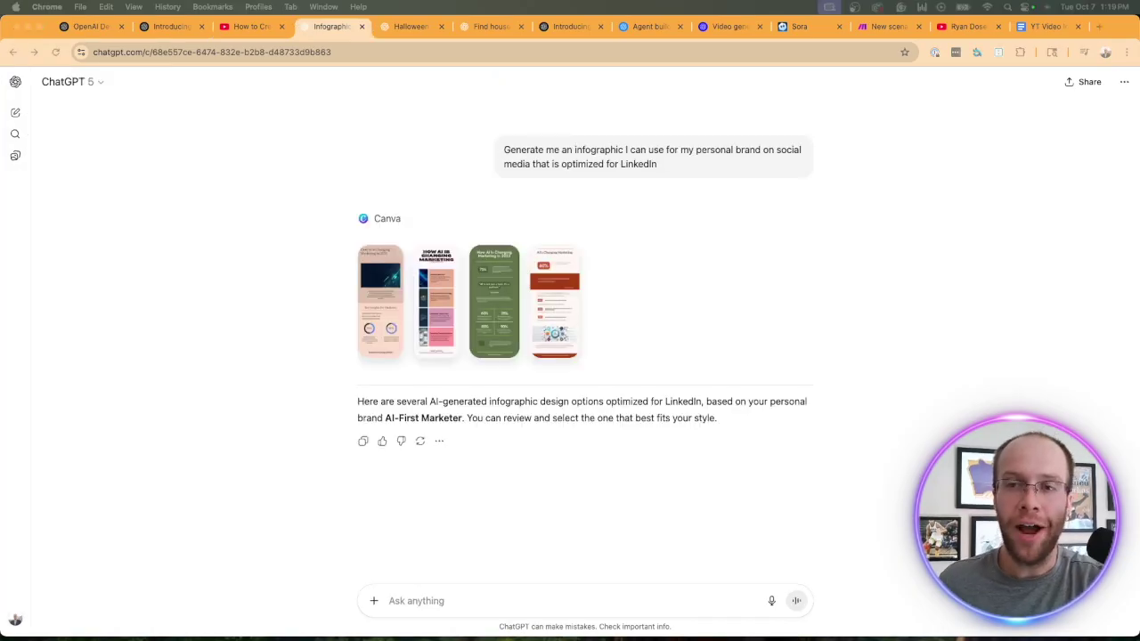
- Preview the first, green and peach infographic designs, then open the peach one in Canva
{"action": "left_click", "coordinate": [417, 295]}
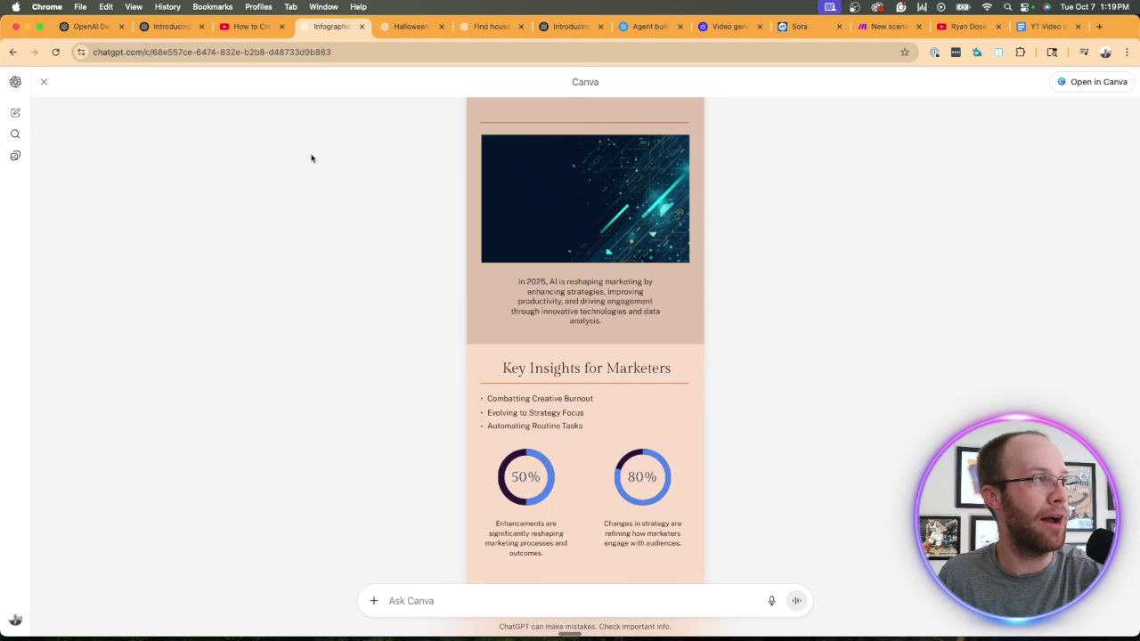
{"action": "left_click", "coordinate": [44, 82]}
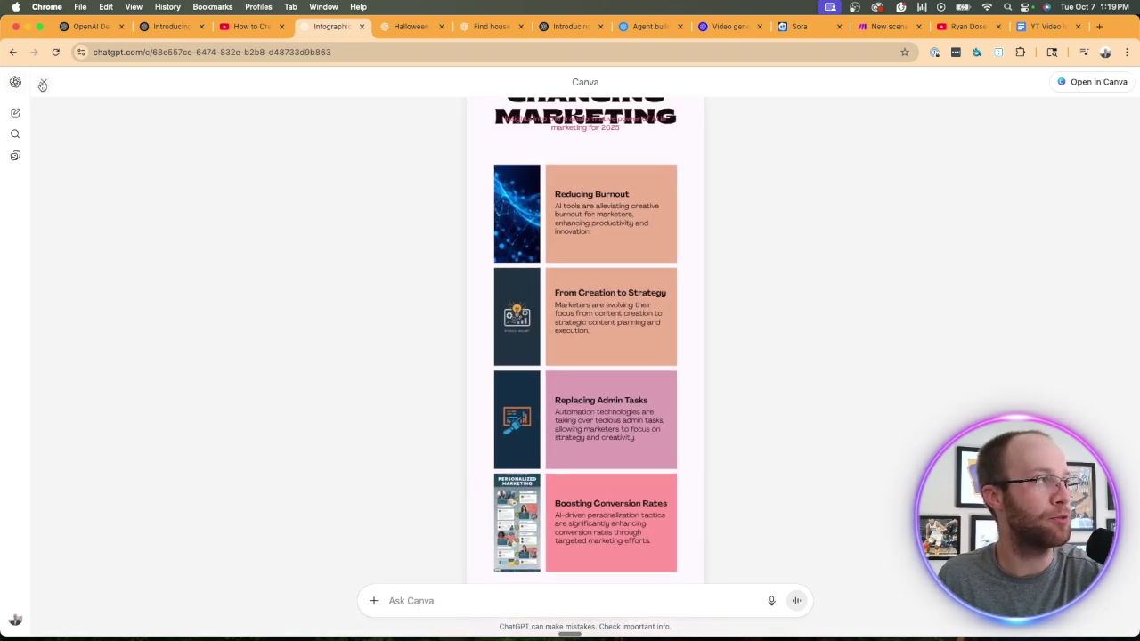
{"action": "left_click", "coordinate": [43, 82]}
{"action": "left_click", "coordinate": [514, 302]}
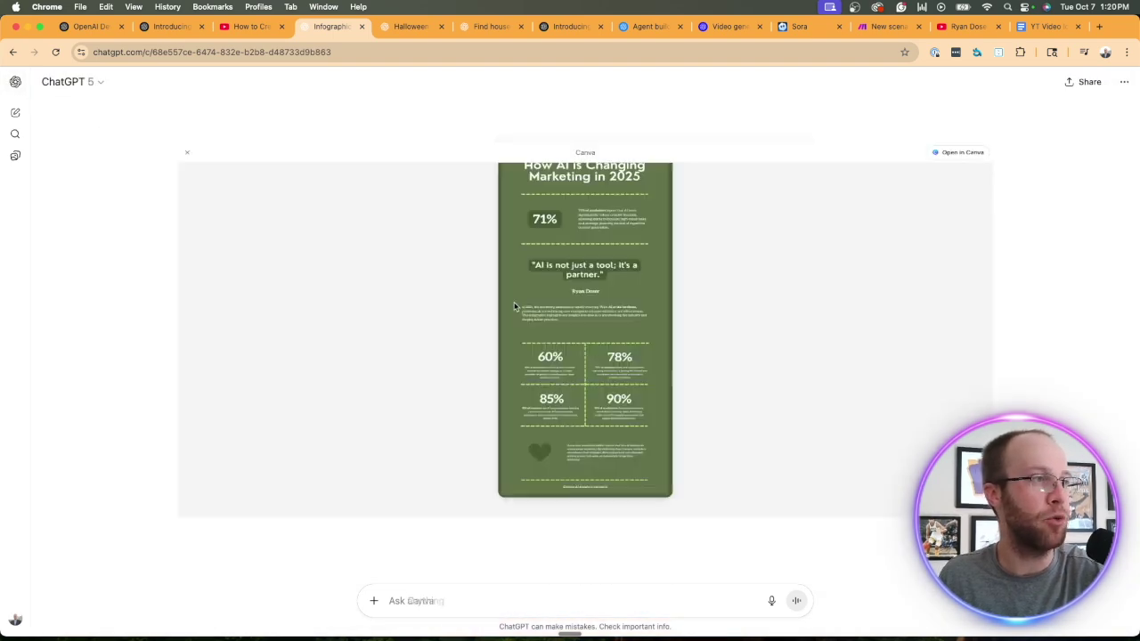
{"action": "left_click", "coordinate": [44, 82]}
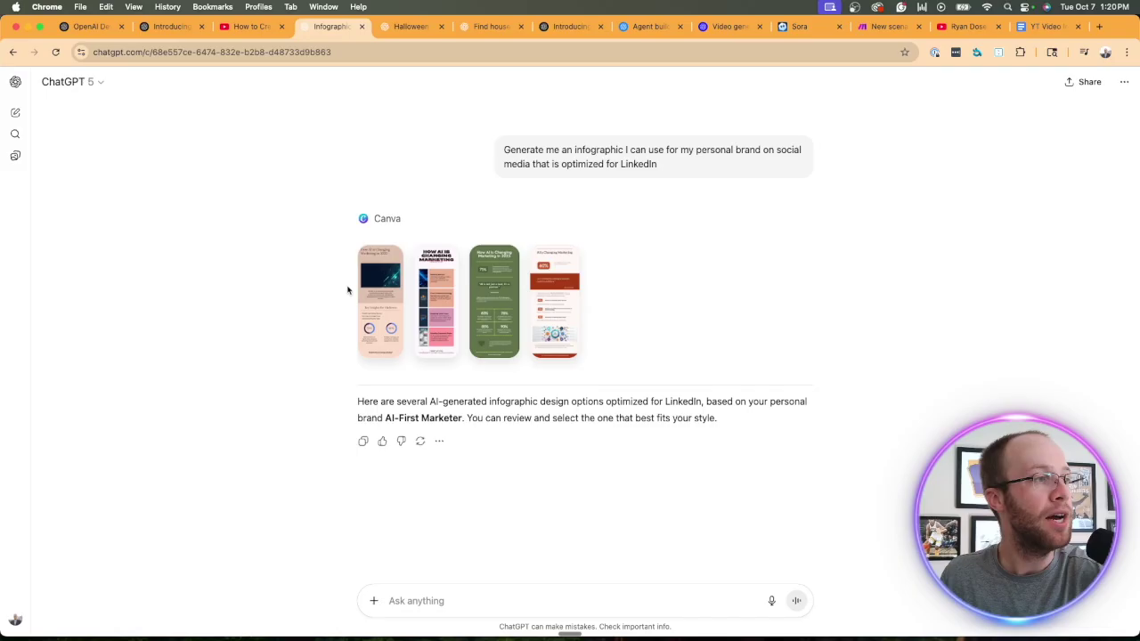
{"action": "left_click", "coordinate": [378, 289]}
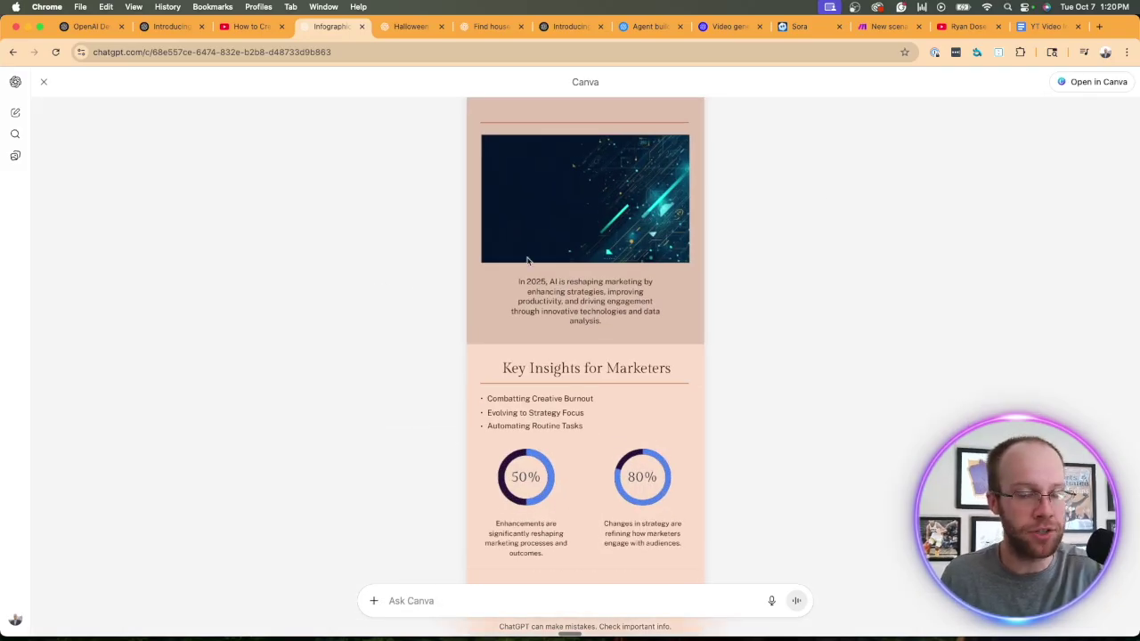
{"action": "left_click", "coordinate": [1088, 81]}
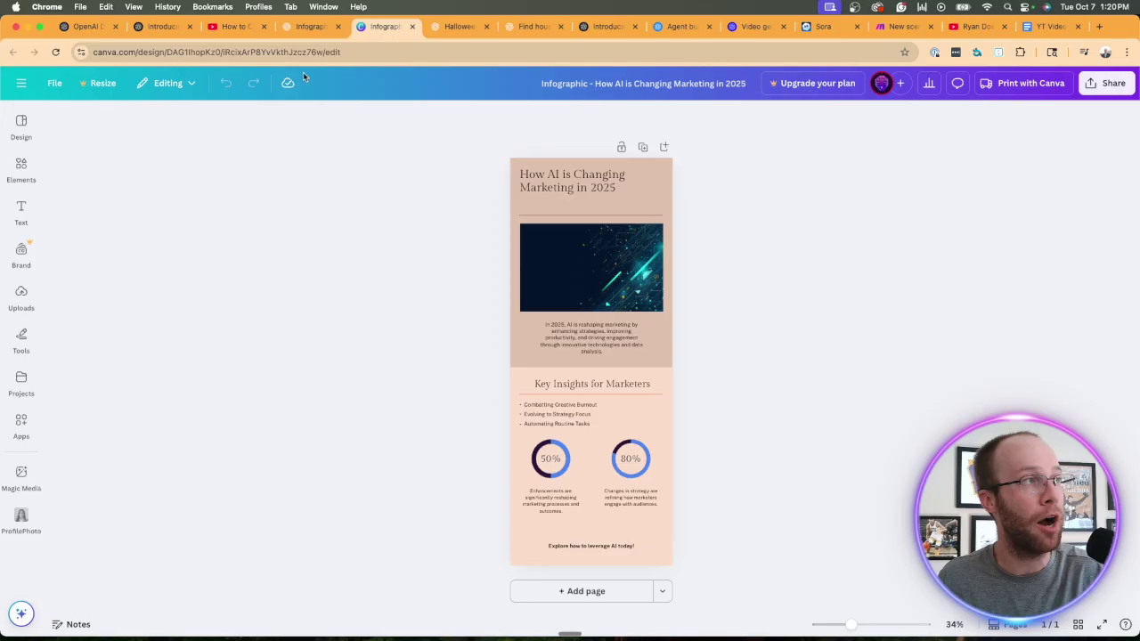
- Return from the Canva editor to ChatGPT's peach infographic preview
{"action": "left_click", "coordinate": [308, 26]}
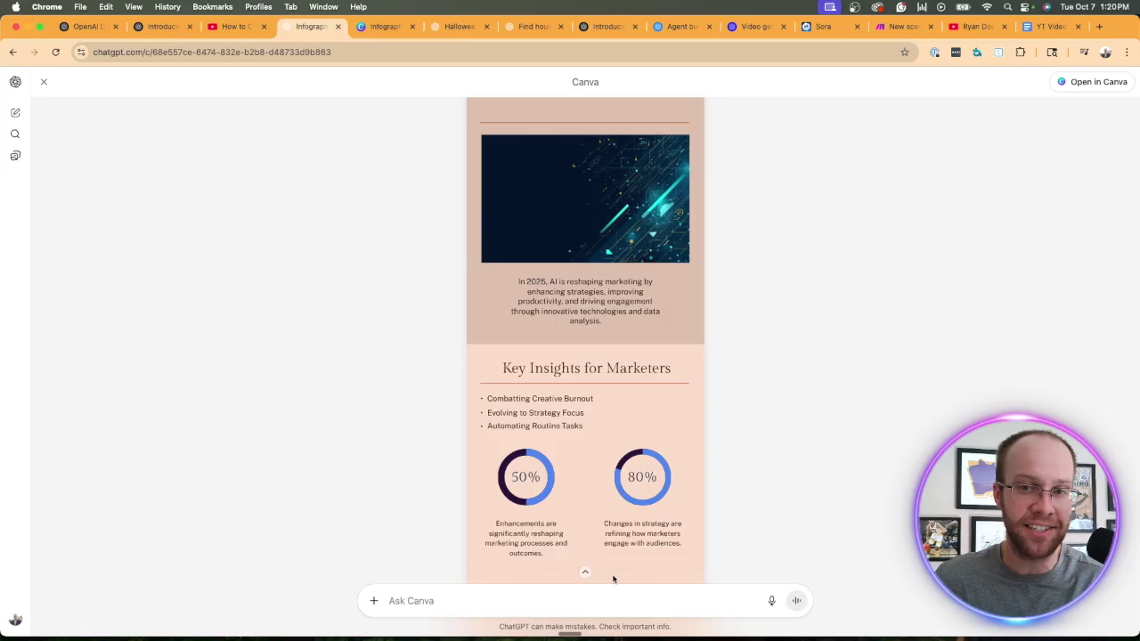
- Review the Halloween chat's 40-song Spotify playlist, then show the Des Moines Zillow chat
{"action": "left_click", "coordinate": [44, 82]}
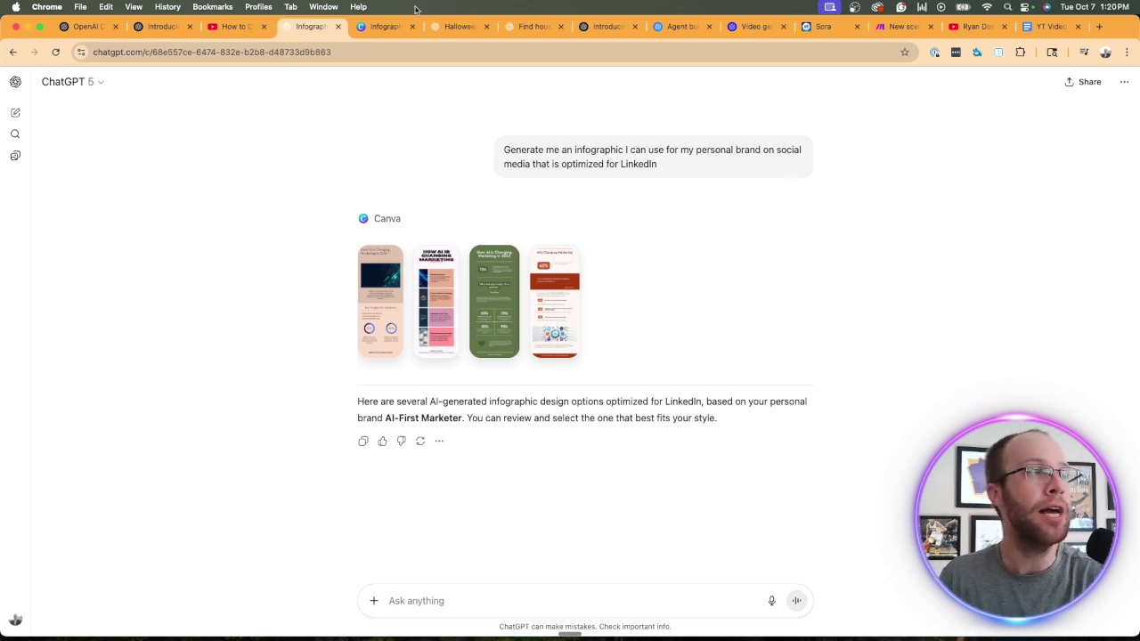
{"action": "left_click", "coordinate": [459, 26]}
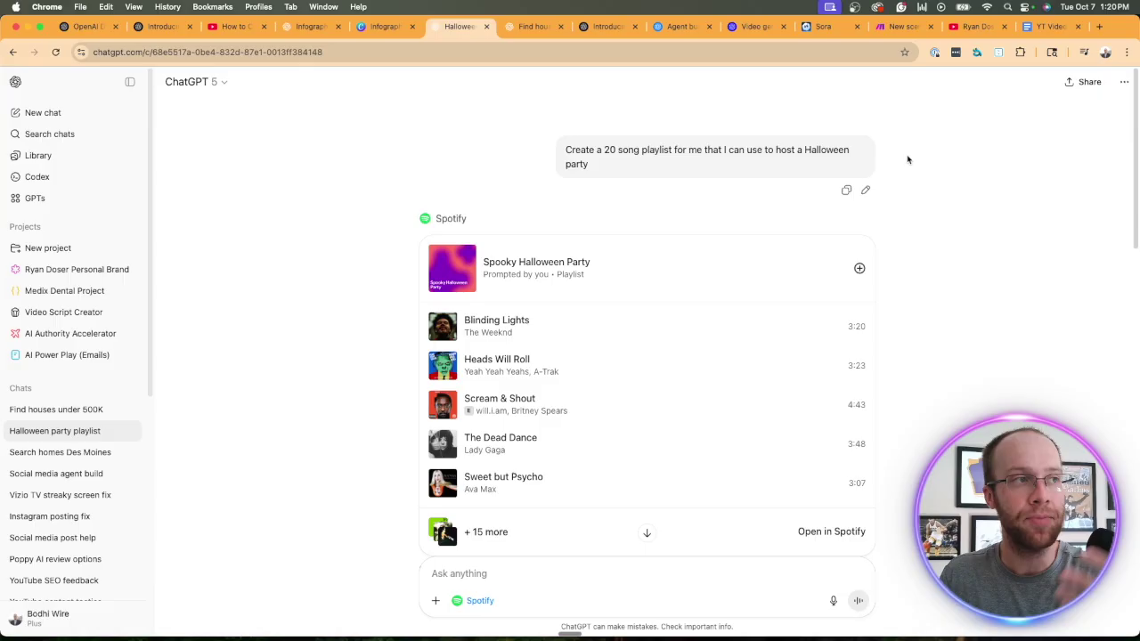
{"action": "left_click_drag", "start_coordinate": [647, 167], "coordinate": [535, 139]}
{"action": "left_click", "coordinate": [465, 137]}
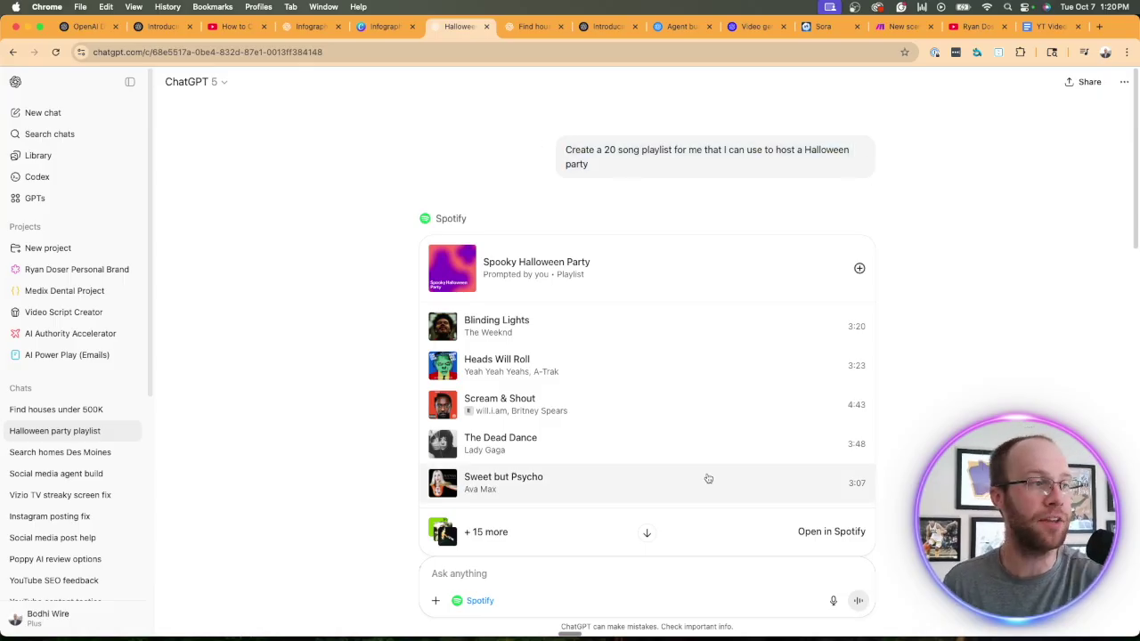
{"action": "scroll", "coordinate": [1055, 350], "scroll_direction": "down", "scroll_amount": 10}
{"action": "scroll", "coordinate": [976, 253], "scroll_direction": "down", "scroll_amount": 3}
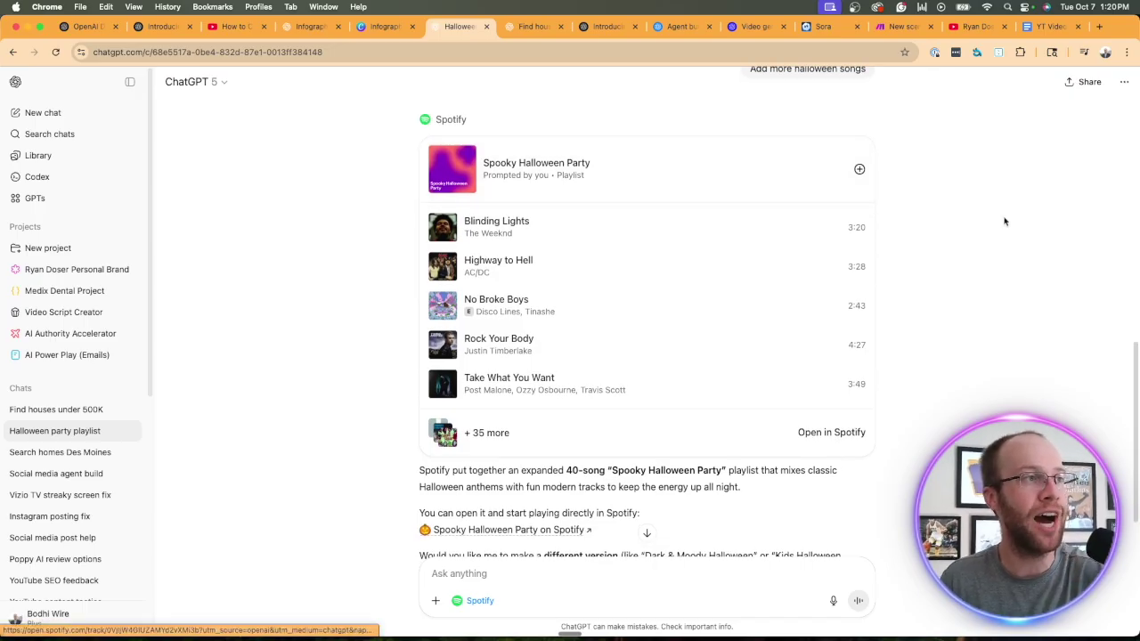
{"action": "scroll", "coordinate": [1001, 219], "scroll_direction": "down", "scroll_amount": 3}
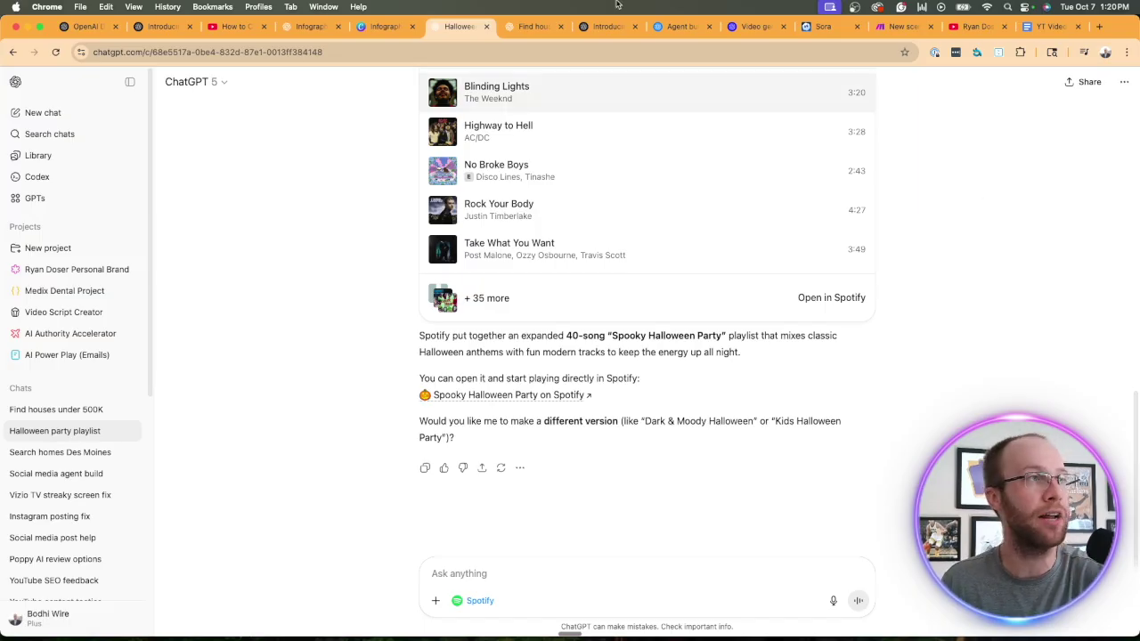
{"action": "left_click", "coordinate": [534, 25]}
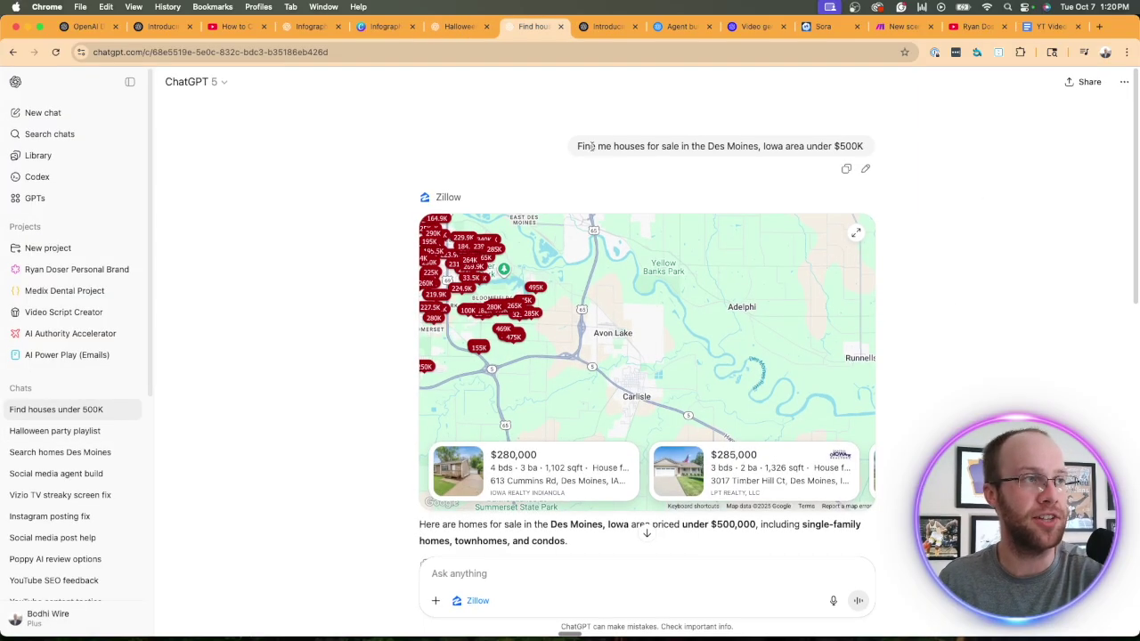
{"action": "left_click_drag", "start_coordinate": [578, 147], "coordinate": [930, 144]}
{"action": "left_click", "coordinate": [986, 144]}
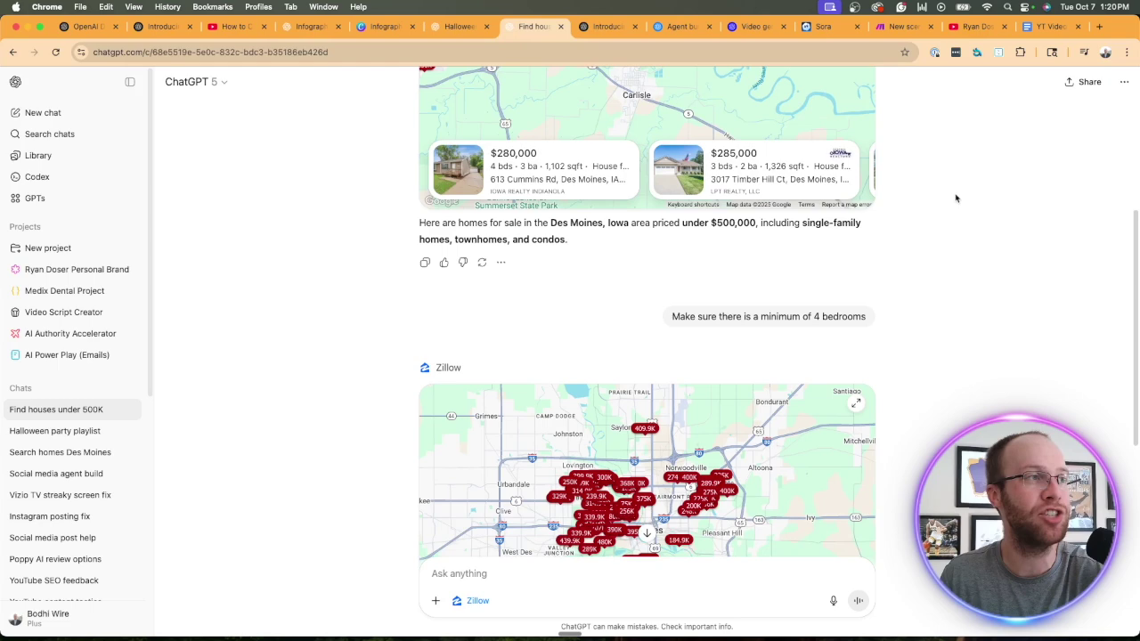
{"action": "scroll", "coordinate": [956, 200], "scroll_direction": "down", "scroll_amount": 4}
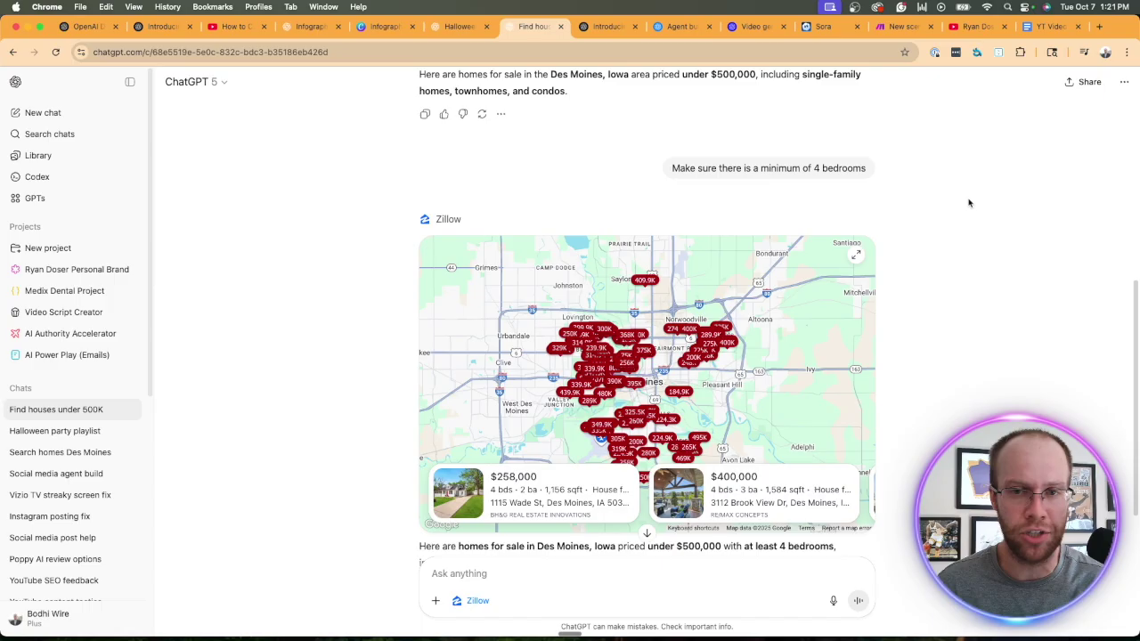
{"action": "scroll", "coordinate": [957, 213], "scroll_direction": "down", "scroll_amount": 3}
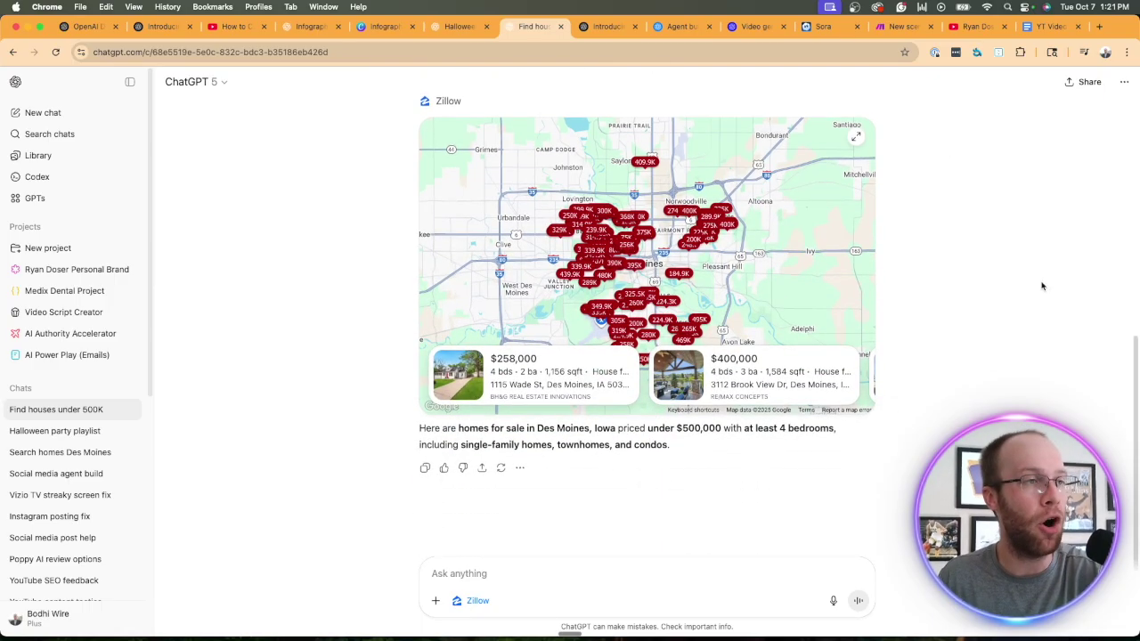
{"action": "scroll", "coordinate": [1002, 352], "scroll_direction": "up", "scroll_amount": 2}
{"action": "scroll", "coordinate": [1000, 356], "scroll_direction": "down", "scroll_amount": 2}
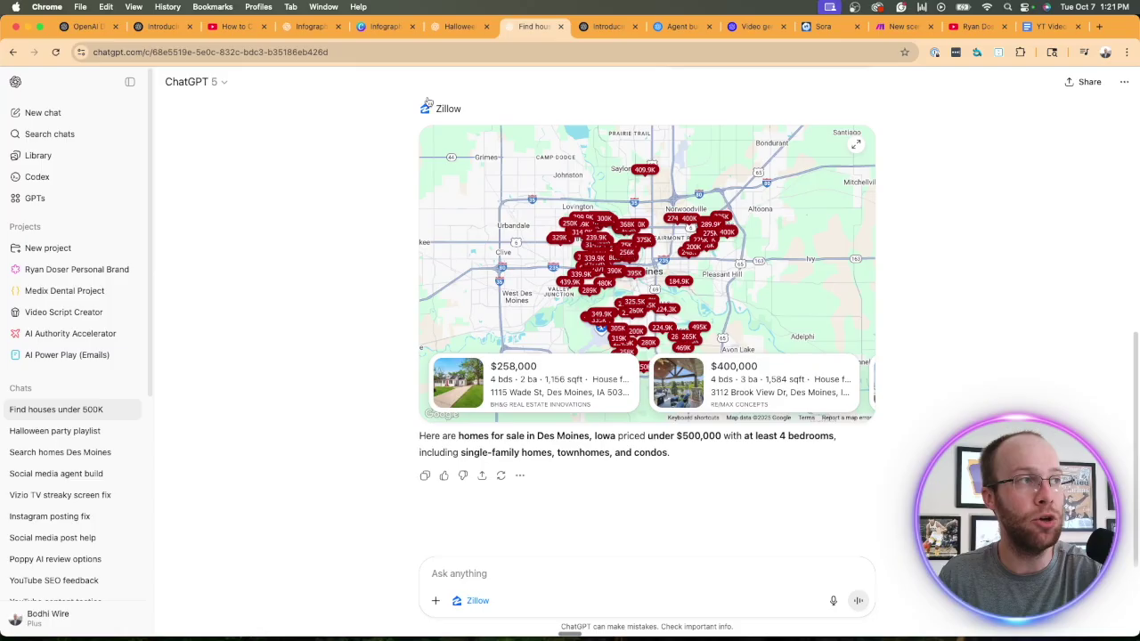
{"action": "left_click_drag", "start_coordinate": [463, 108], "coordinate": [412, 113]}
{"action": "left_click", "coordinate": [412, 113]}
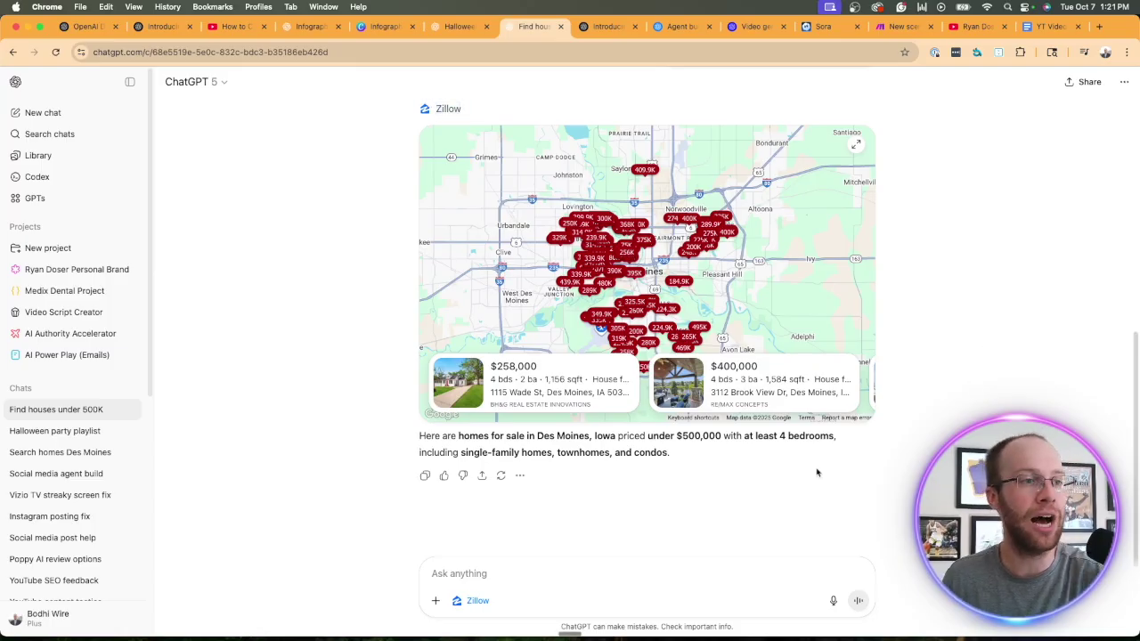
- Open the $325,500 listing, browse the full 4-bedroom Des Moines Zillow results, then close them
{"action": "left_click", "coordinate": [635, 306]}
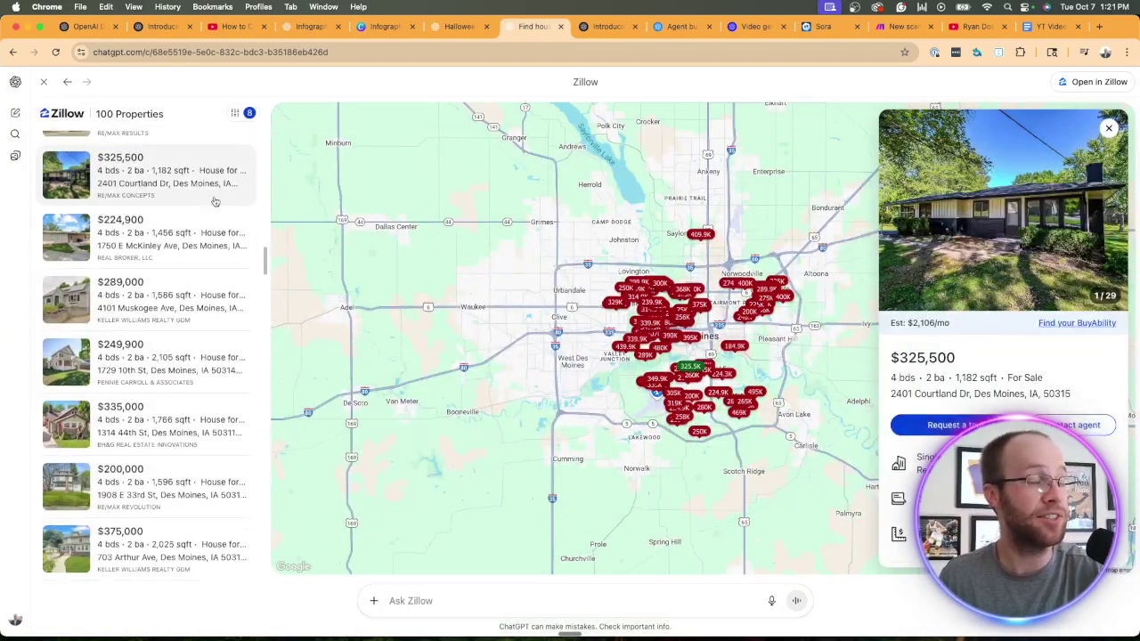
{"action": "scroll", "coordinate": [183, 285], "scroll_direction": "up", "scroll_amount": 1}
{"action": "scroll", "coordinate": [200, 281], "scroll_direction": "up", "scroll_amount": 3}
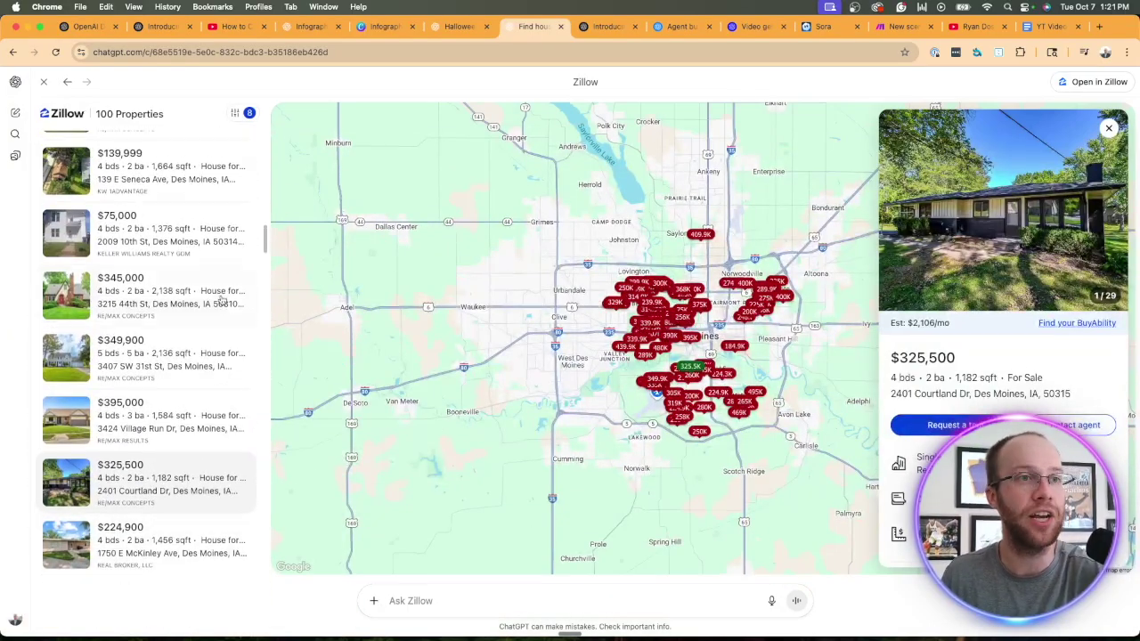
{"action": "scroll", "coordinate": [213, 275], "scroll_direction": "down", "scroll_amount": 6}
{"action": "scroll", "coordinate": [214, 272], "scroll_direction": "down", "scroll_amount": 15}
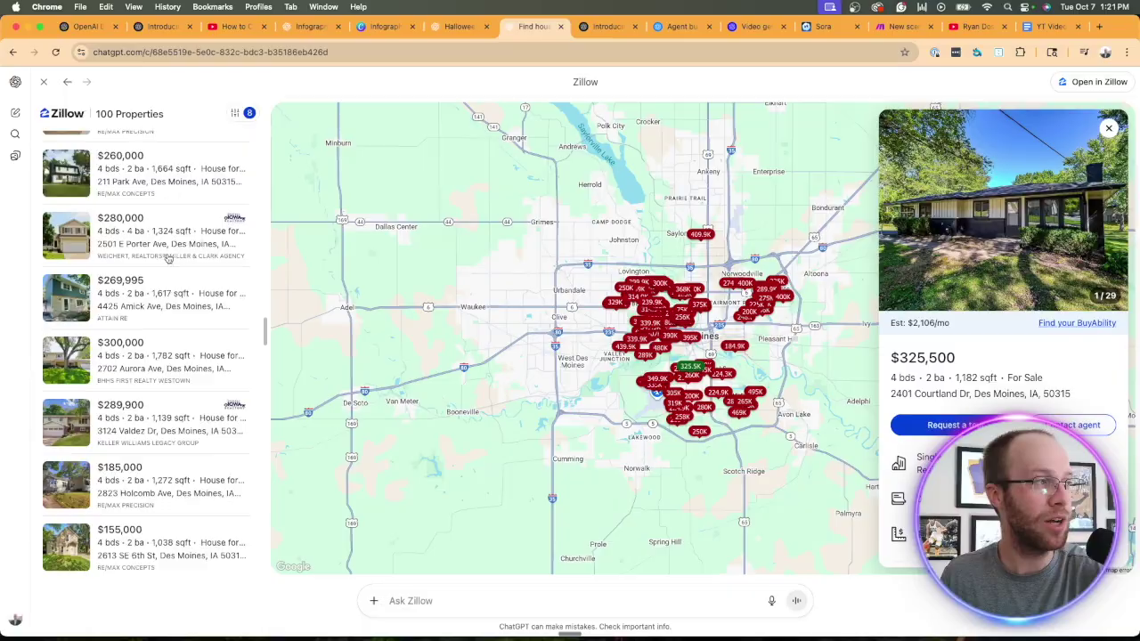
{"action": "scroll", "coordinate": [172, 256], "scroll_direction": "up", "scroll_amount": 15}
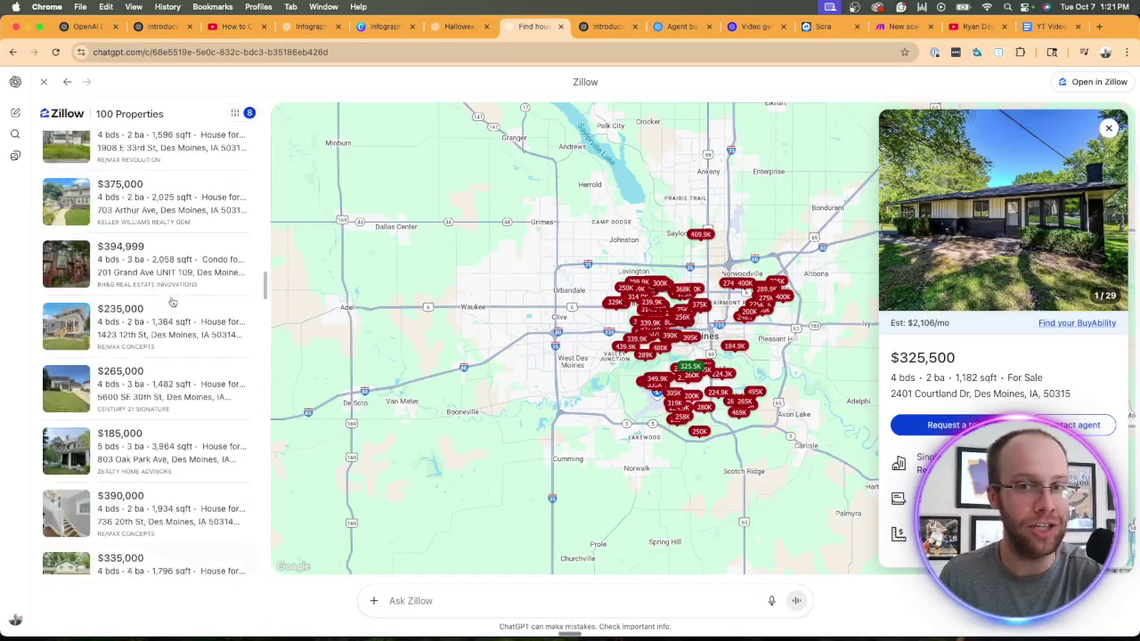
{"action": "left_click", "coordinate": [43, 81]}
{"action": "scroll", "coordinate": [918, 277], "scroll_direction": "up", "scroll_amount": 3}
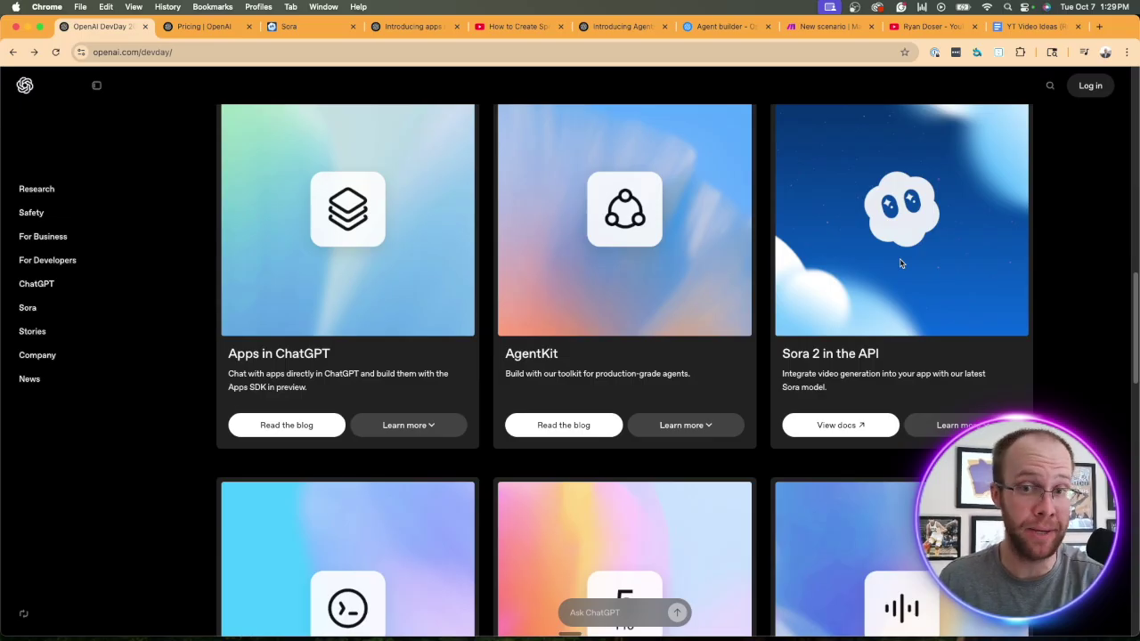
- Scroll the DevDay cards and highlight the gpt-realtime-mini and GPT-5 Pro in the API cards
{"action": "scroll", "coordinate": [624, 315], "scroll_direction": "down", "scroll_amount": 5}
{"action": "left_click_drag", "start_coordinate": [887, 389], "coordinate": [854, 424]}
{"action": "left_click", "coordinate": [888, 410]}
{"action": "left_click", "coordinate": [854, 424]}
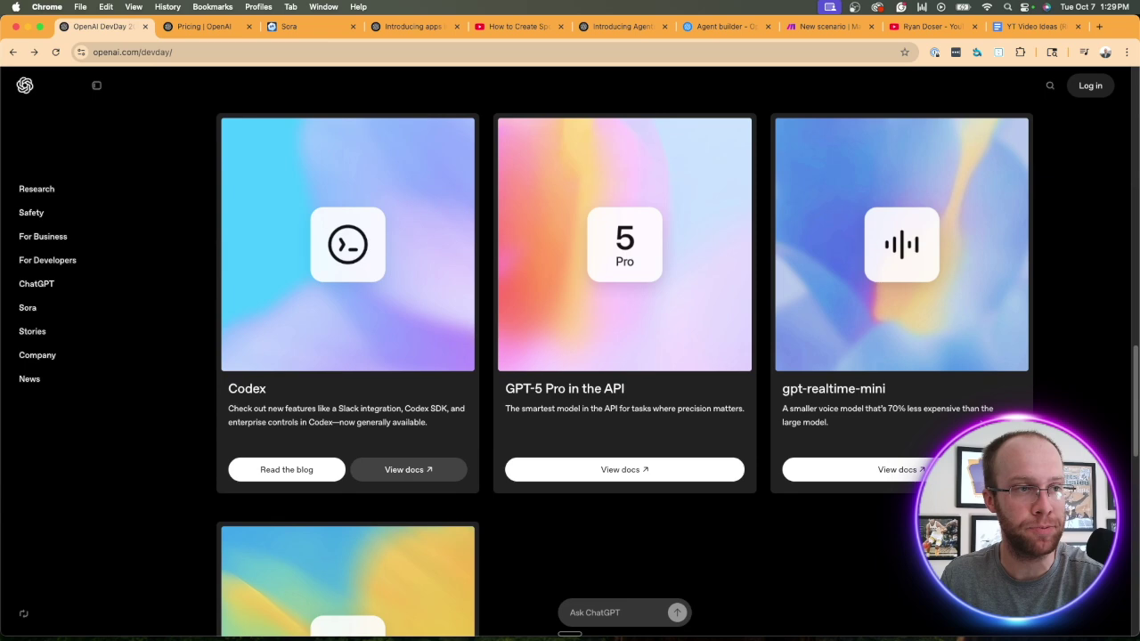
{"action": "left_click_drag", "start_coordinate": [646, 393], "coordinate": [512, 391]}
{"action": "left_click", "coordinate": [636, 438]}
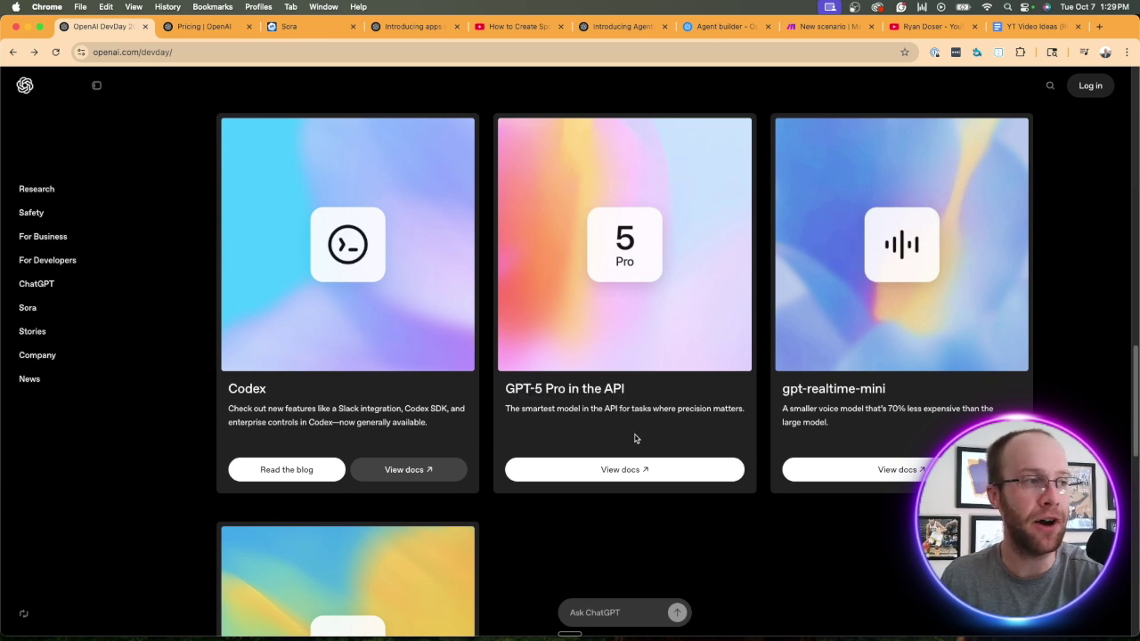
- Scroll further and highlight the gpt-image-1-mini card's title and description
{"action": "scroll", "coordinate": [654, 430], "scroll_direction": "down", "scroll_amount": 5}
{"action": "left_click_drag", "start_coordinate": [361, 412], "coordinate": [223, 419]}
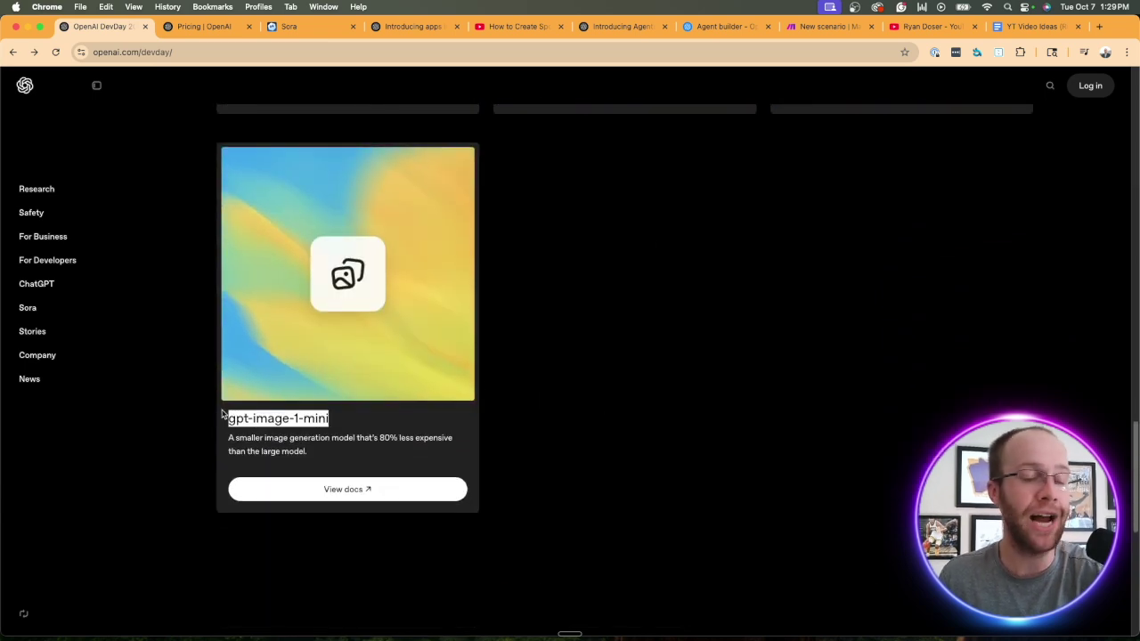
{"action": "left_click", "coordinate": [219, 426]}
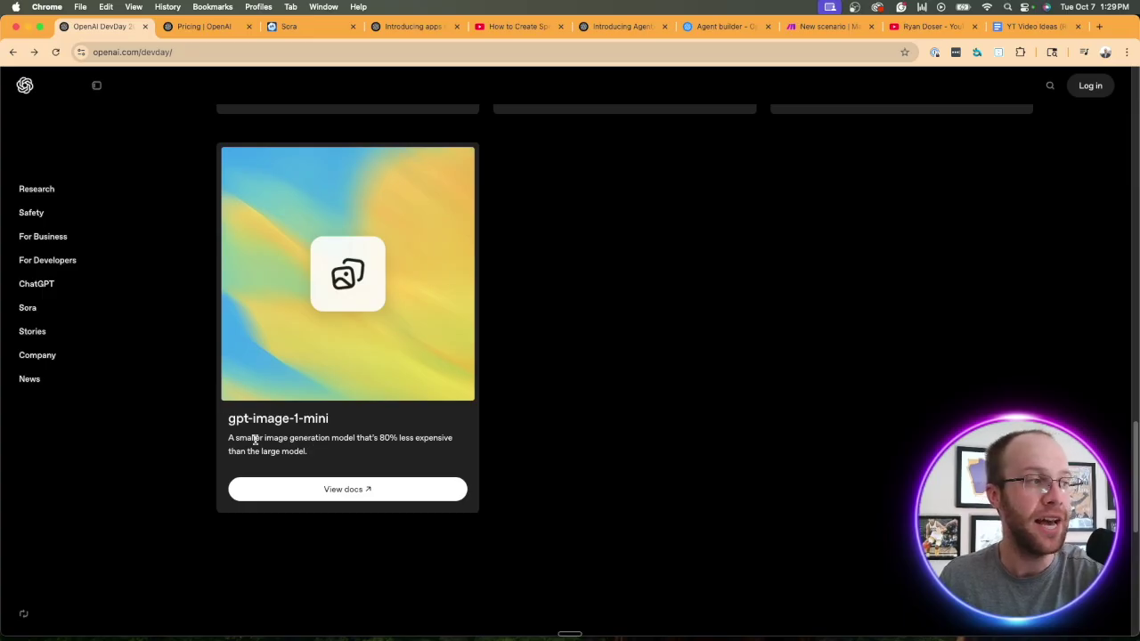
{"action": "left_click_drag", "start_coordinate": [265, 437], "coordinate": [466, 446]}
{"action": "left_click", "coordinate": [466, 447]}
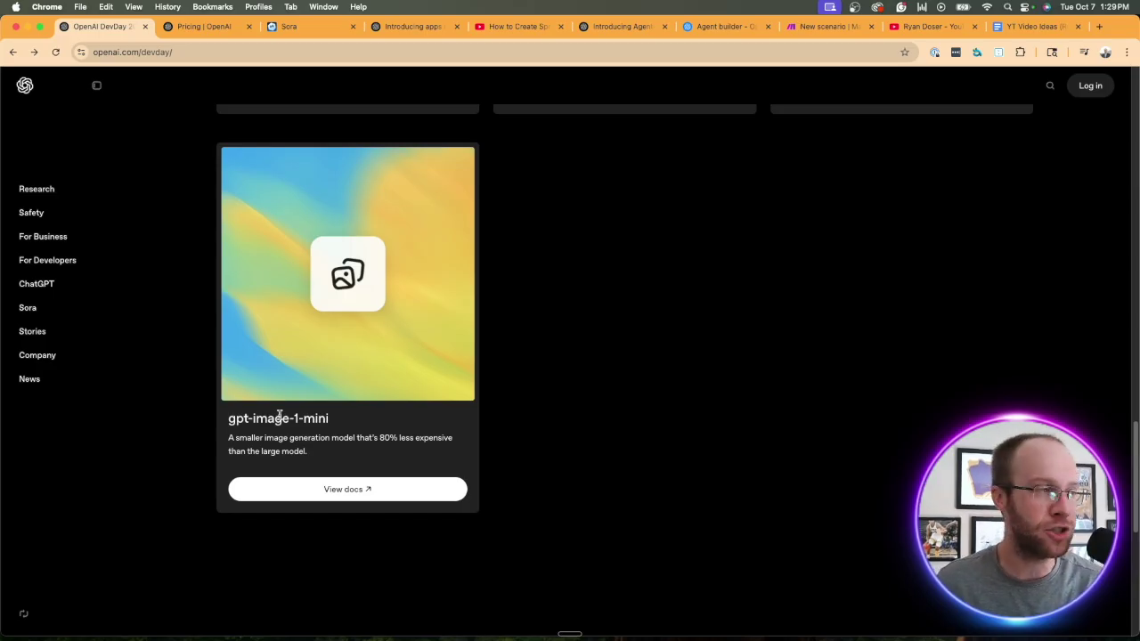
{"action": "scroll", "coordinate": [639, 407], "scroll_direction": "up", "scroll_amount": 10}
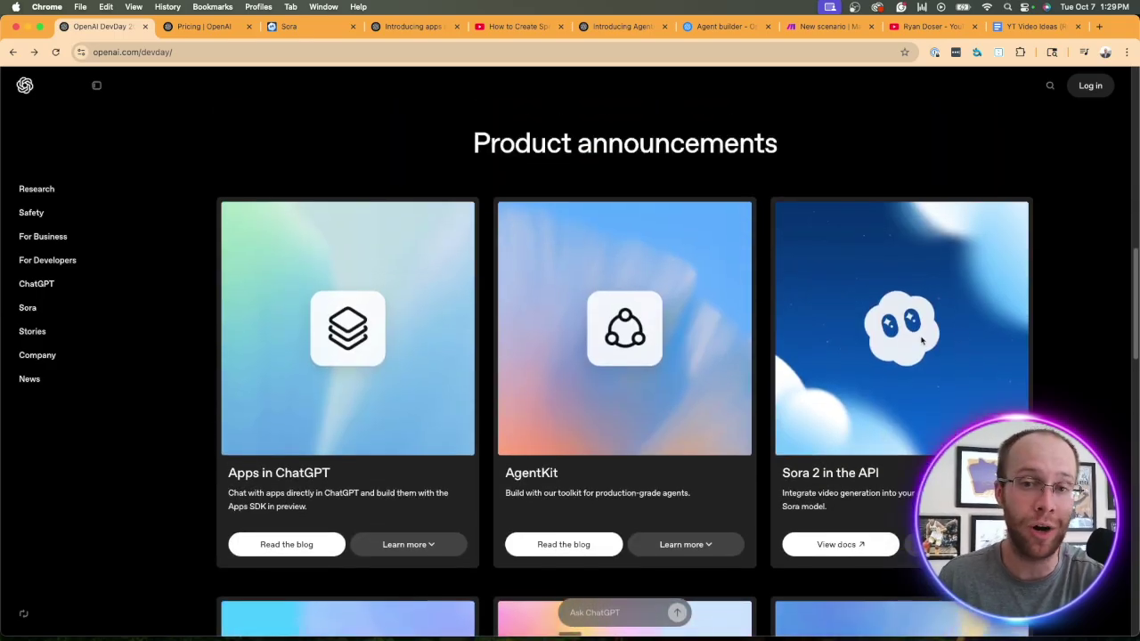
{"action": "key", "text": "ctrl+Tab"}
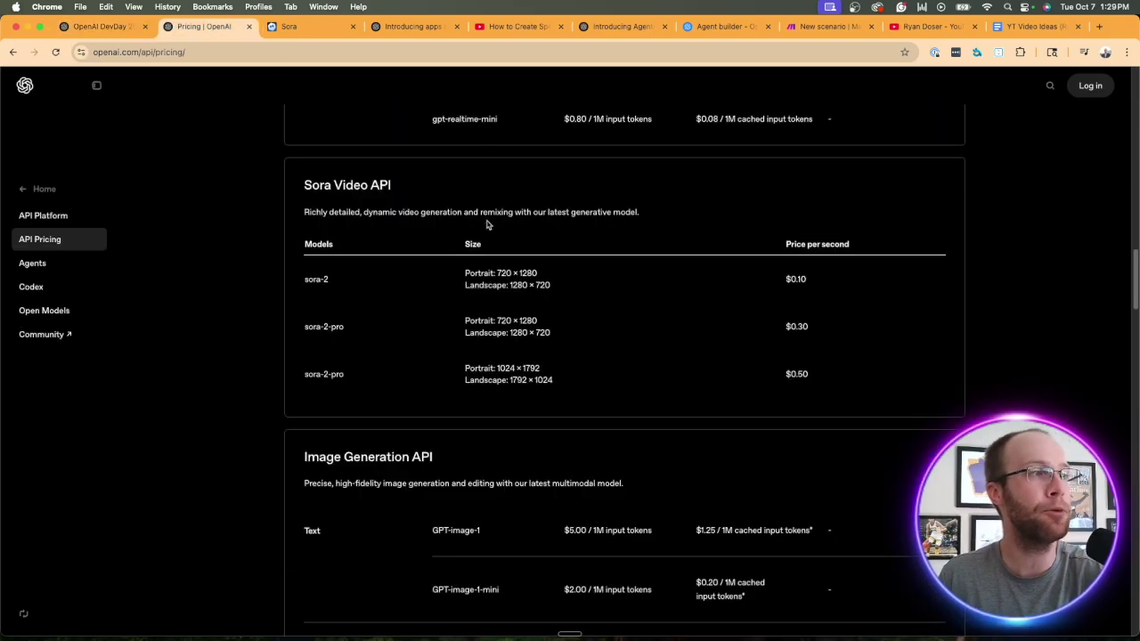
{"action": "triple_click", "coordinate": [415, 185]}
{"action": "left_click", "coordinate": [512, 188]}
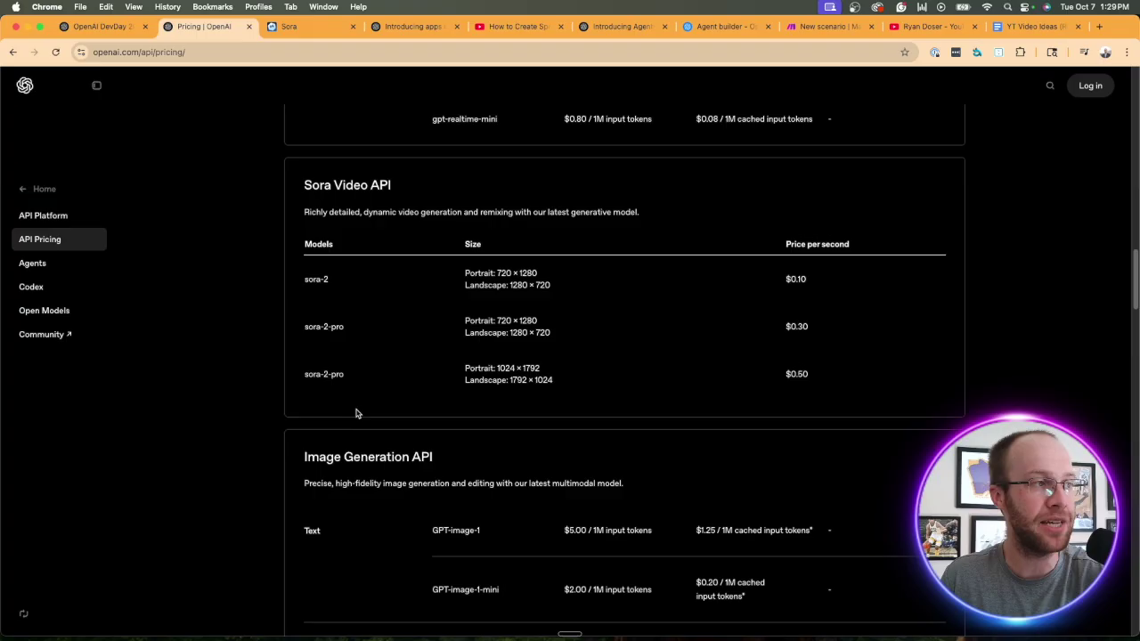
{"action": "left_click_drag", "start_coordinate": [355, 376], "coordinate": [303, 373]}
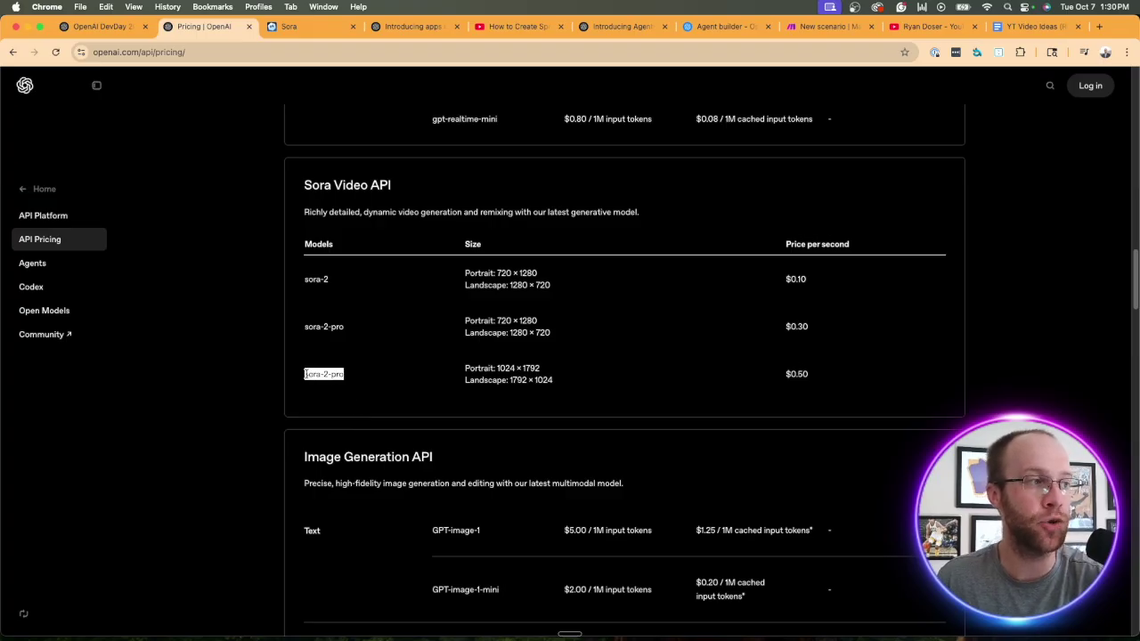
{"action": "left_click", "coordinate": [384, 386]}
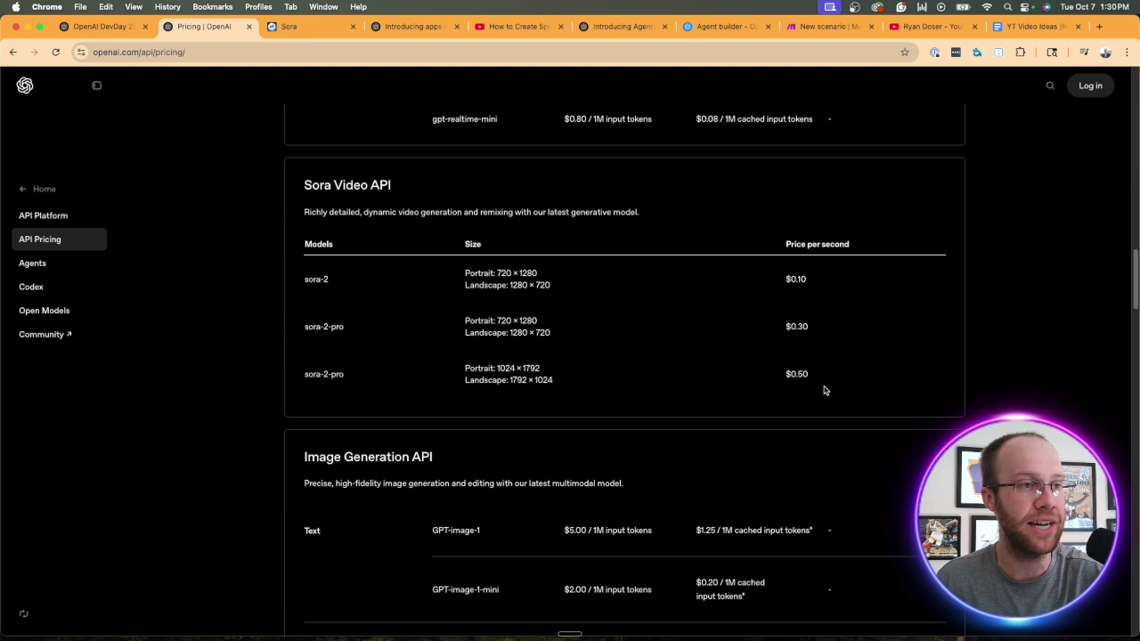
{"action": "left_click_drag", "start_coordinate": [821, 382], "coordinate": [775, 374]}
{"action": "left_click", "coordinate": [854, 377]}
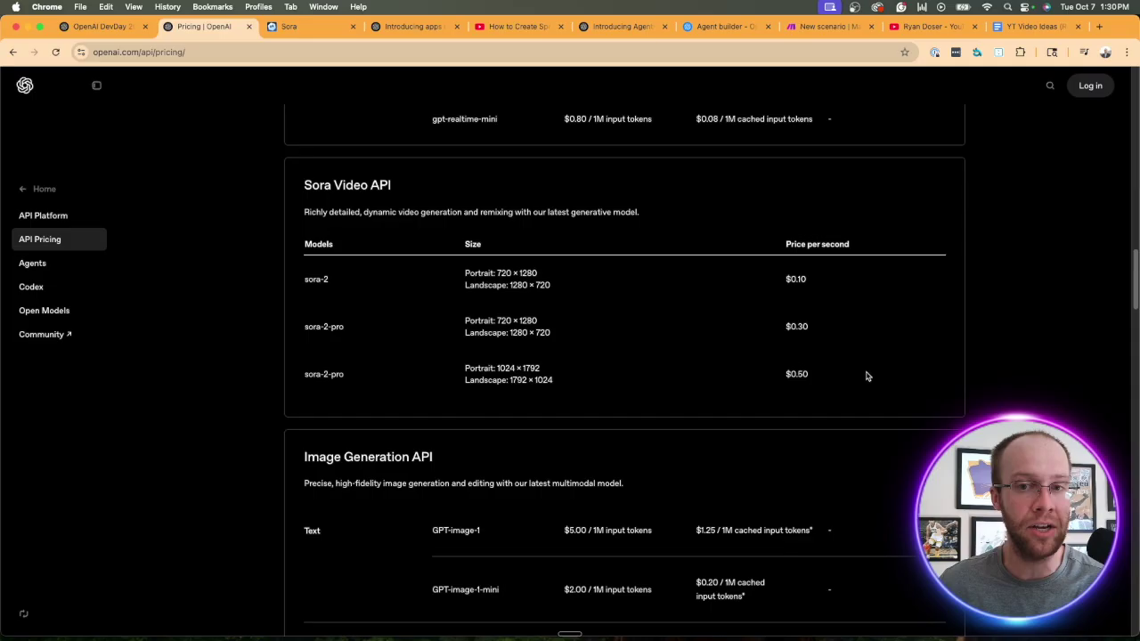
{"action": "left_click_drag", "start_coordinate": [868, 376], "coordinate": [778, 371]}
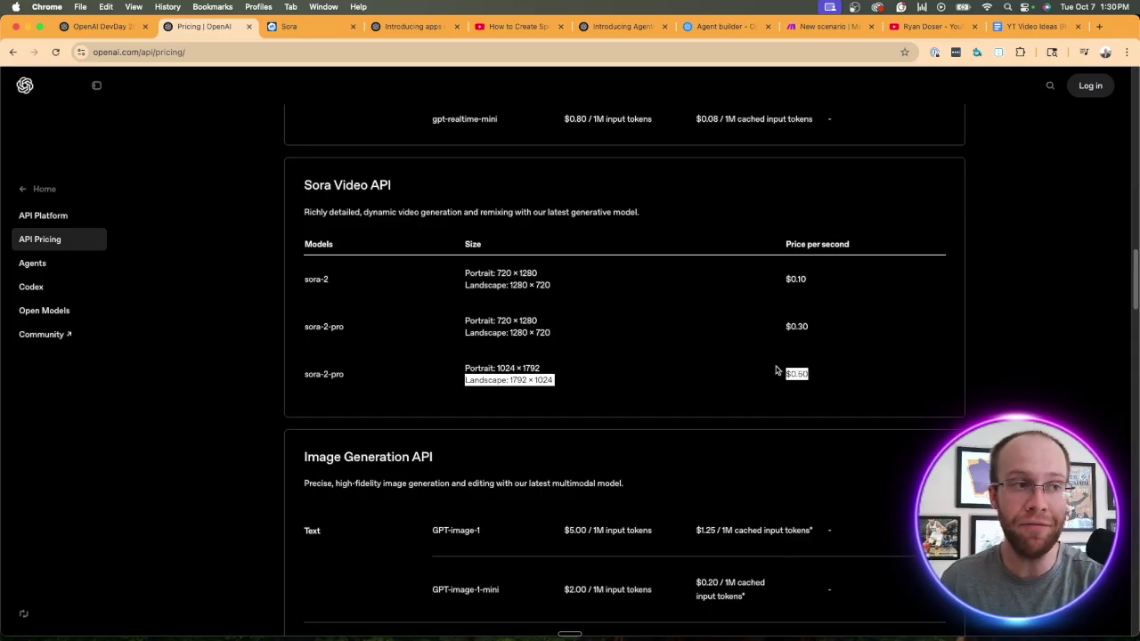
{"action": "left_click", "coordinate": [1010, 358]}
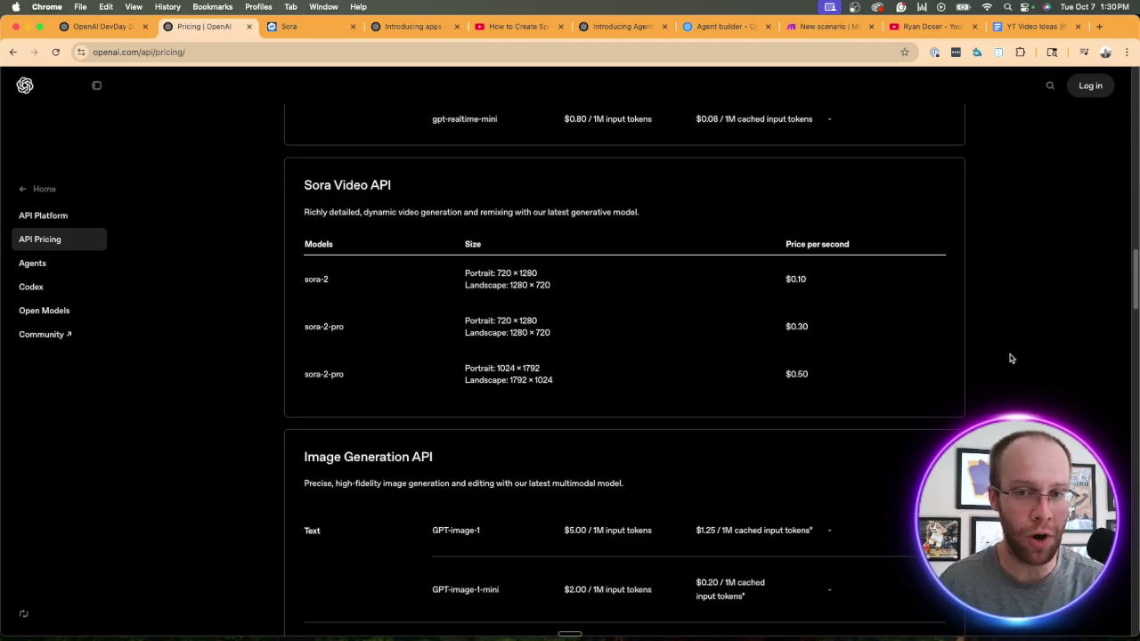
{"action": "left_click_drag", "start_coordinate": [339, 383], "coordinate": [354, 379]}
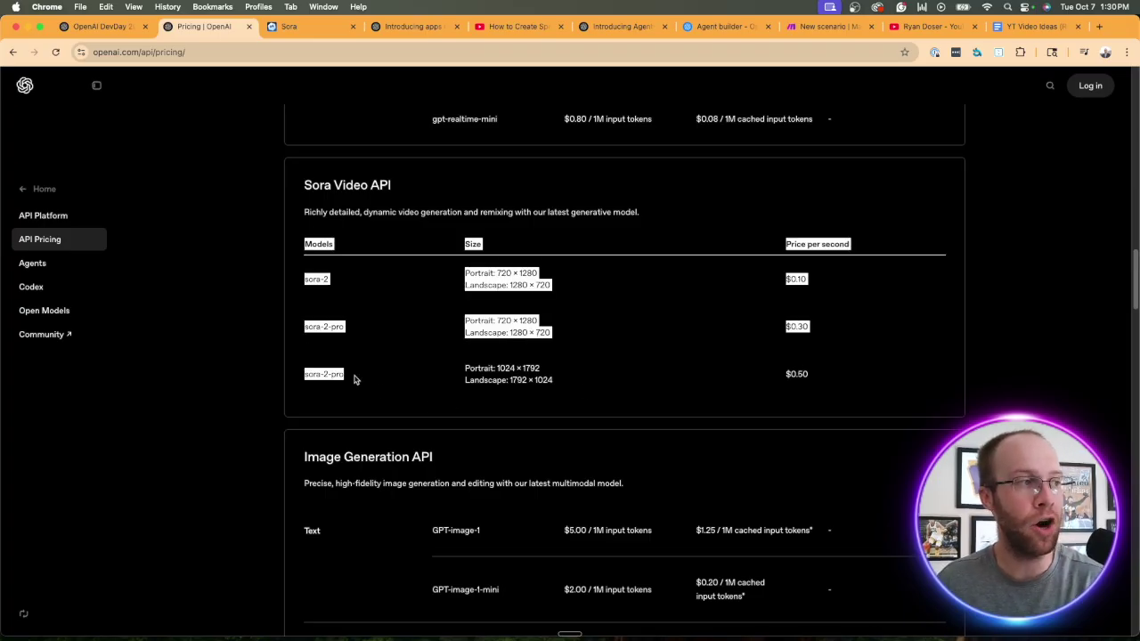
{"action": "left_click", "coordinate": [357, 379]}
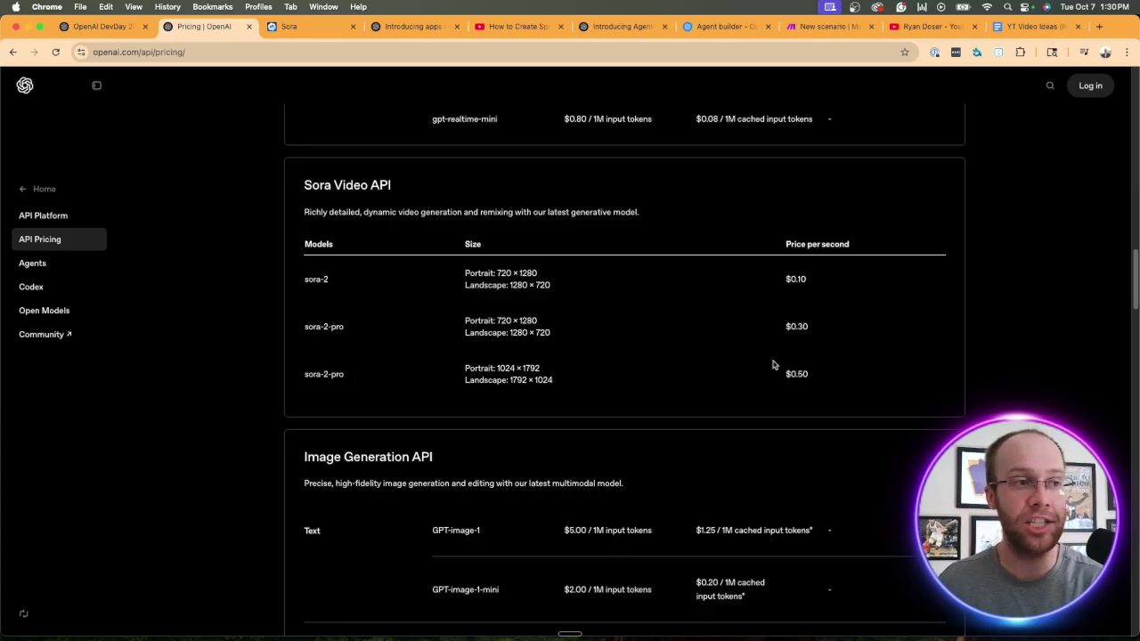
- Note the sora-2-pro $0.50 price, view the Sora explore feed, then return to the DevDay page
{"action": "left_click_drag", "start_coordinate": [834, 382], "coordinate": [738, 386]}
{"action": "left_click", "coordinate": [745, 380]}
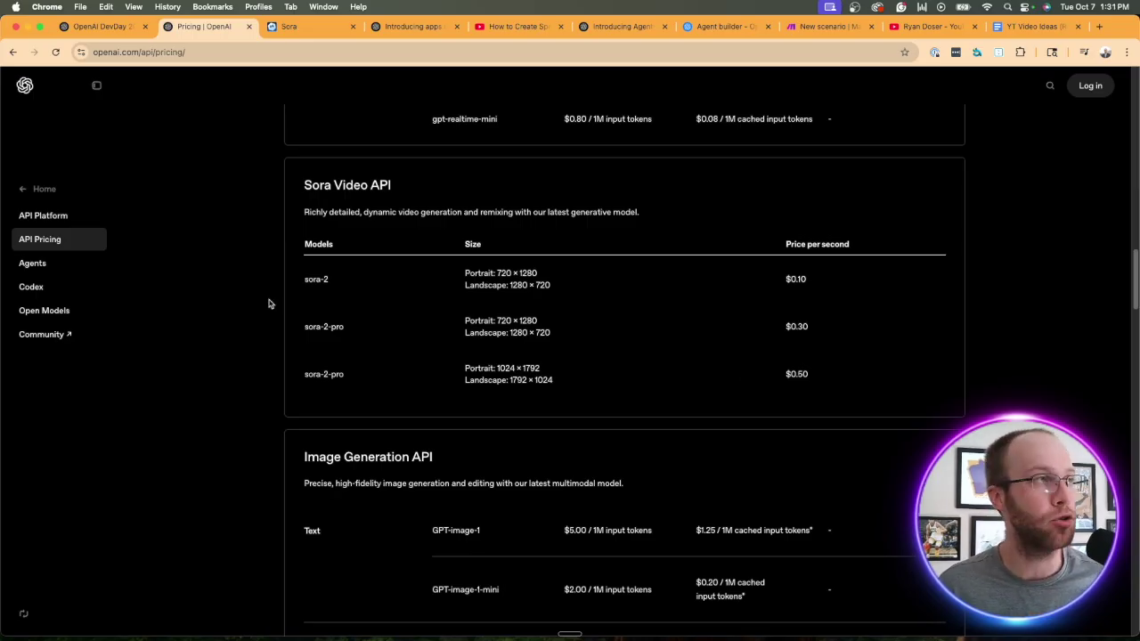
{"action": "left_click", "coordinate": [309, 29]}
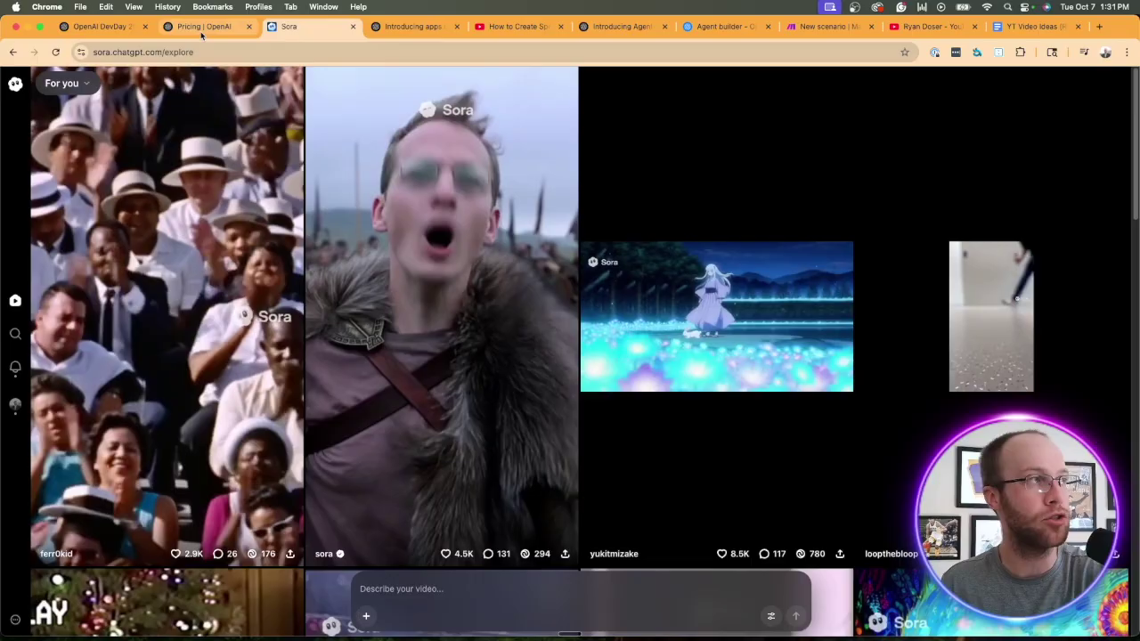
{"action": "left_click", "coordinate": [205, 25]}
{"action": "left_click", "coordinate": [87, 27]}
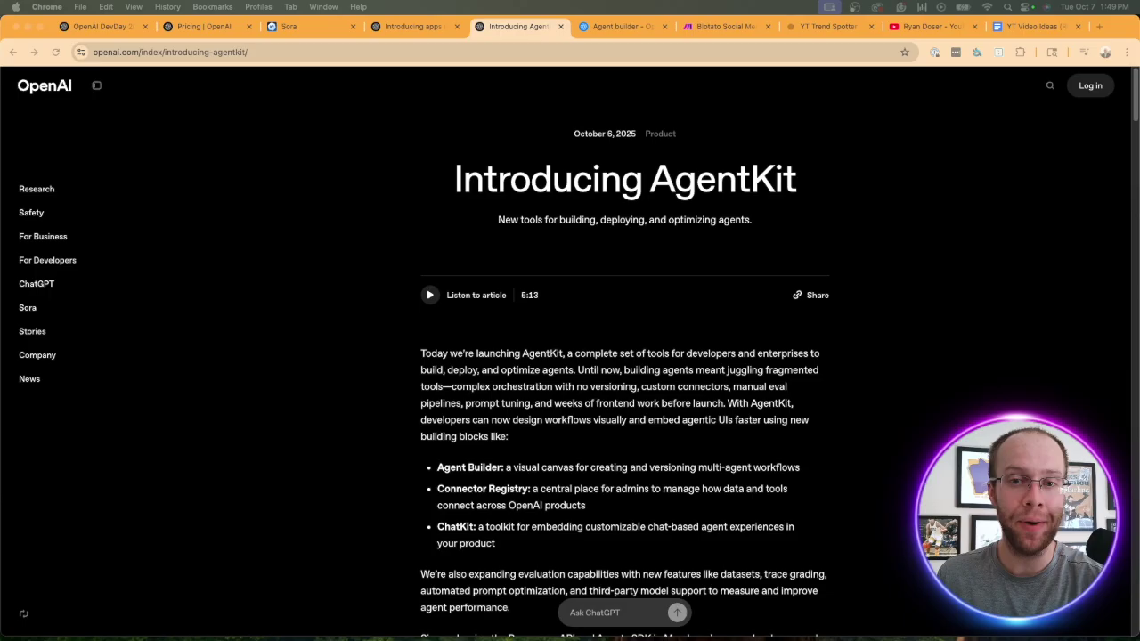
- Highlight the 'Introducing AgentKit' title and its 'build, deploy, and optimize' phrase
{"action": "left_click_drag", "start_coordinate": [458, 181], "coordinate": [829, 177]}
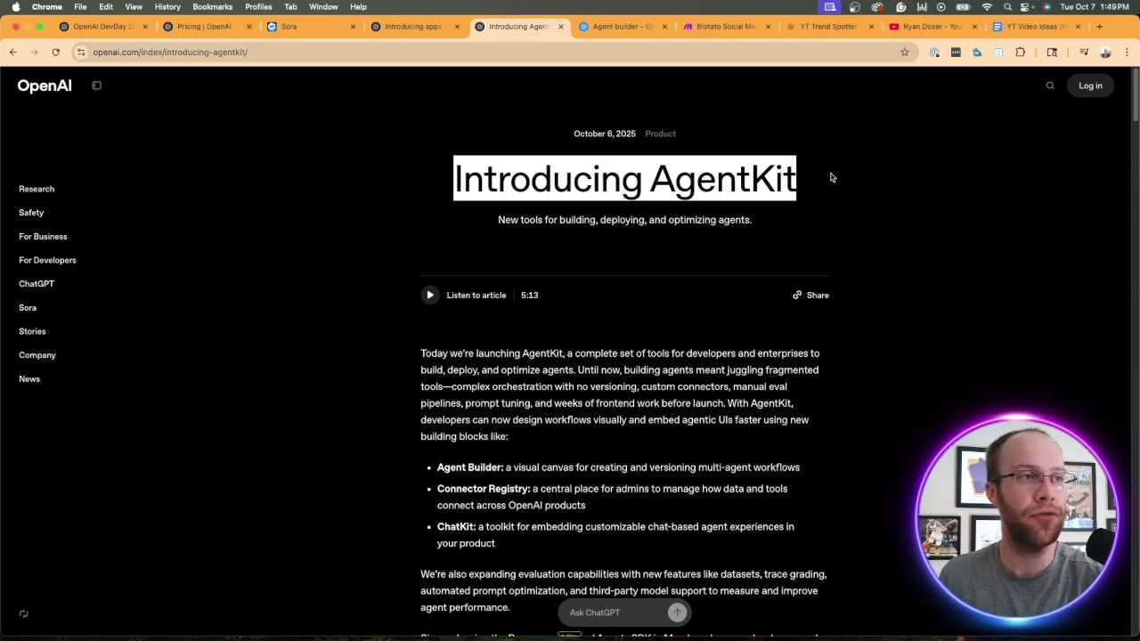
{"action": "left_click", "coordinate": [830, 177]}
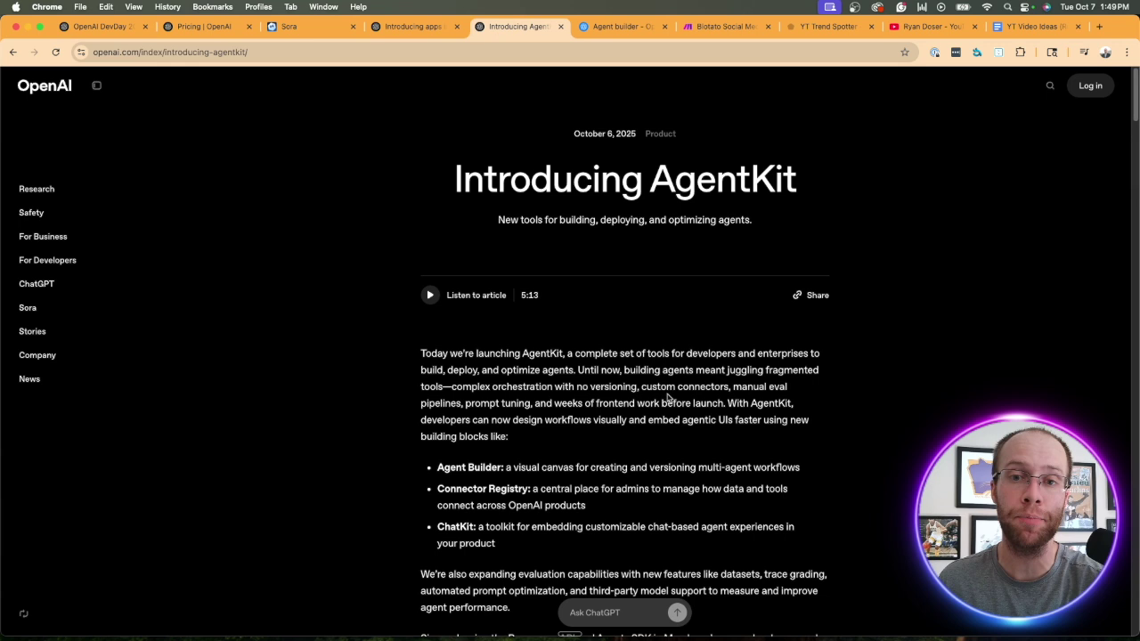
{"action": "left_click_drag", "start_coordinate": [420, 370], "coordinate": [571, 370]}
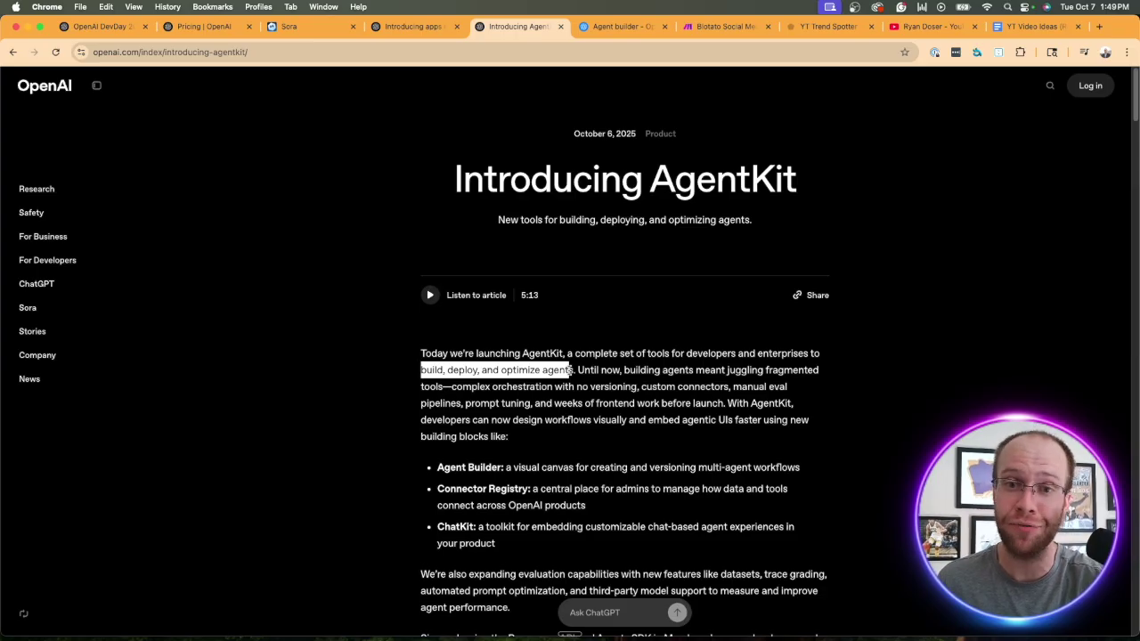
{"action": "left_click", "coordinate": [568, 370]}
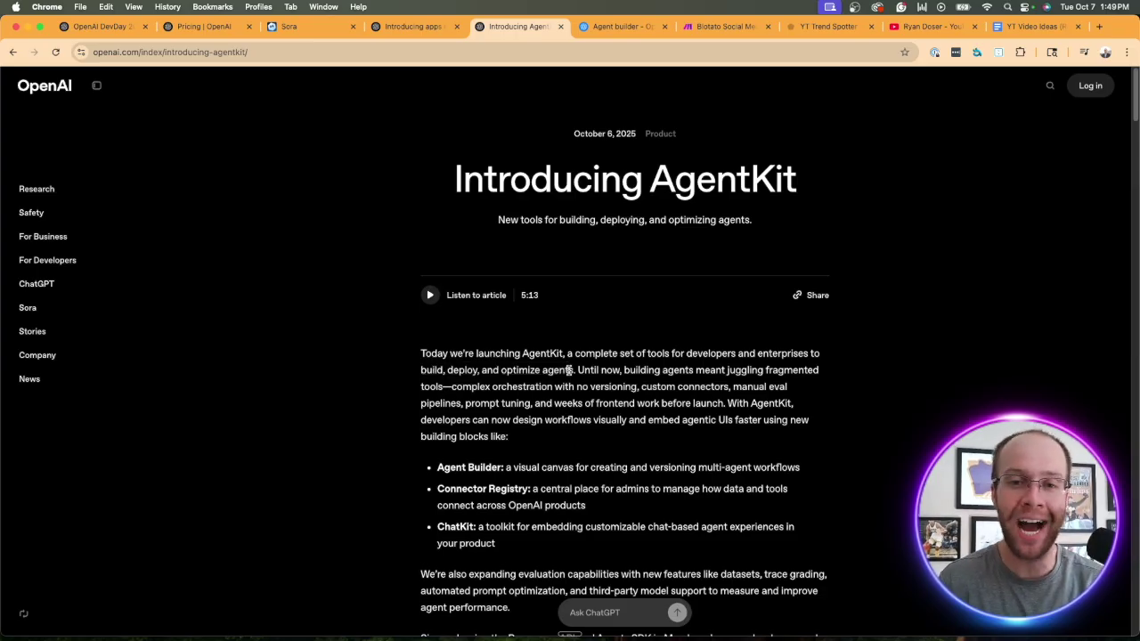
- Highlight the Agent Builder, Connector Registry and ChatKit bullet labels
{"action": "scroll", "coordinate": [568, 369], "scroll_direction": "down", "scroll_amount": 2}
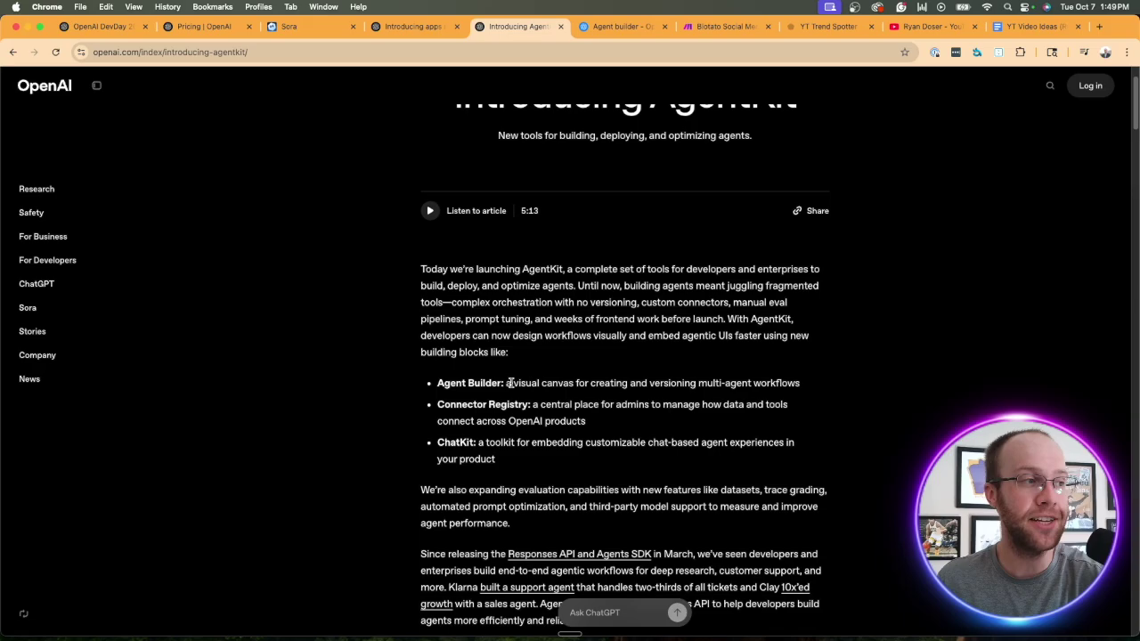
{"action": "left_click_drag", "start_coordinate": [511, 382], "coordinate": [412, 386]}
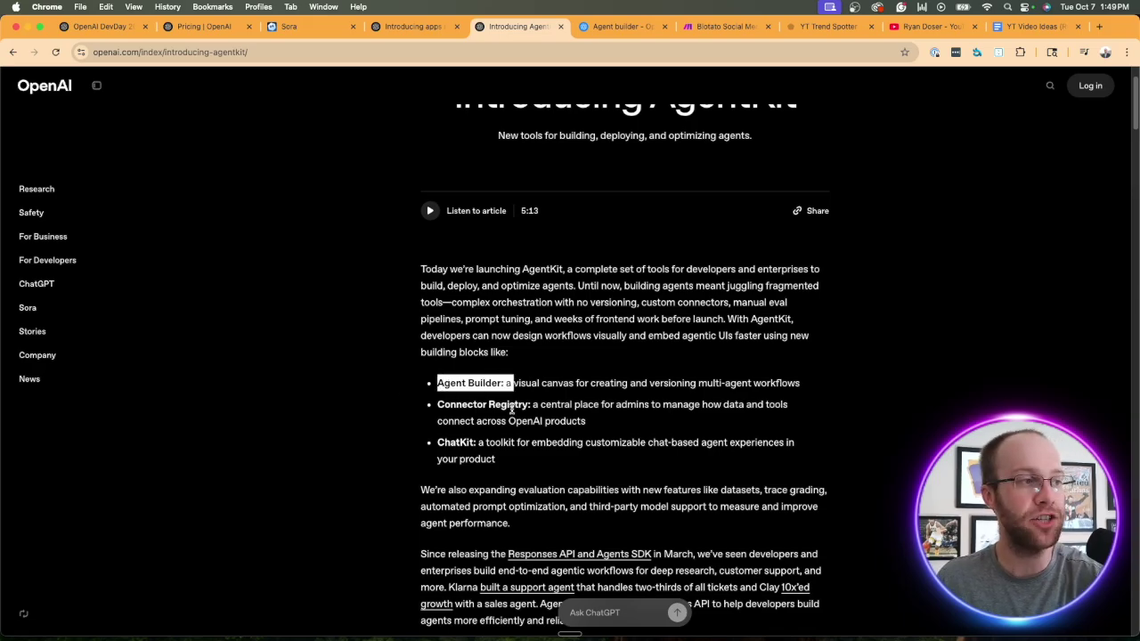
{"action": "left_click_drag", "start_coordinate": [527, 406], "coordinate": [424, 407]}
{"action": "left_click_drag", "start_coordinate": [488, 443], "coordinate": [400, 444]}
{"action": "left_click", "coordinate": [616, 439]}
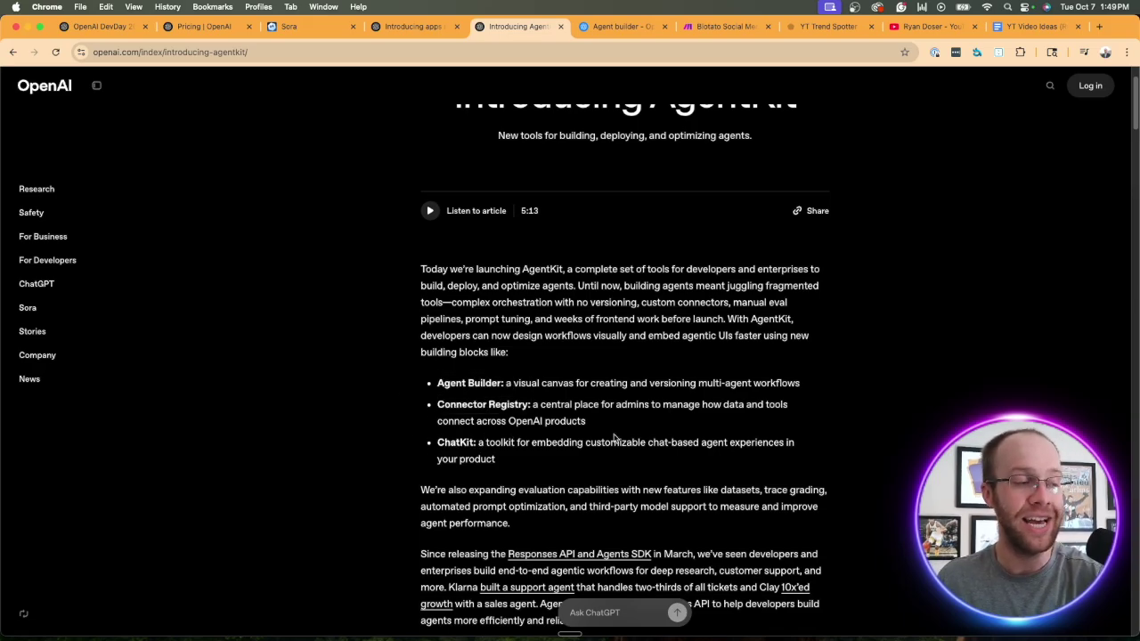
- Check the article's web address and scroll to the 'Design workflows with Agent Builder' section
{"action": "left_click", "coordinate": [262, 50]}
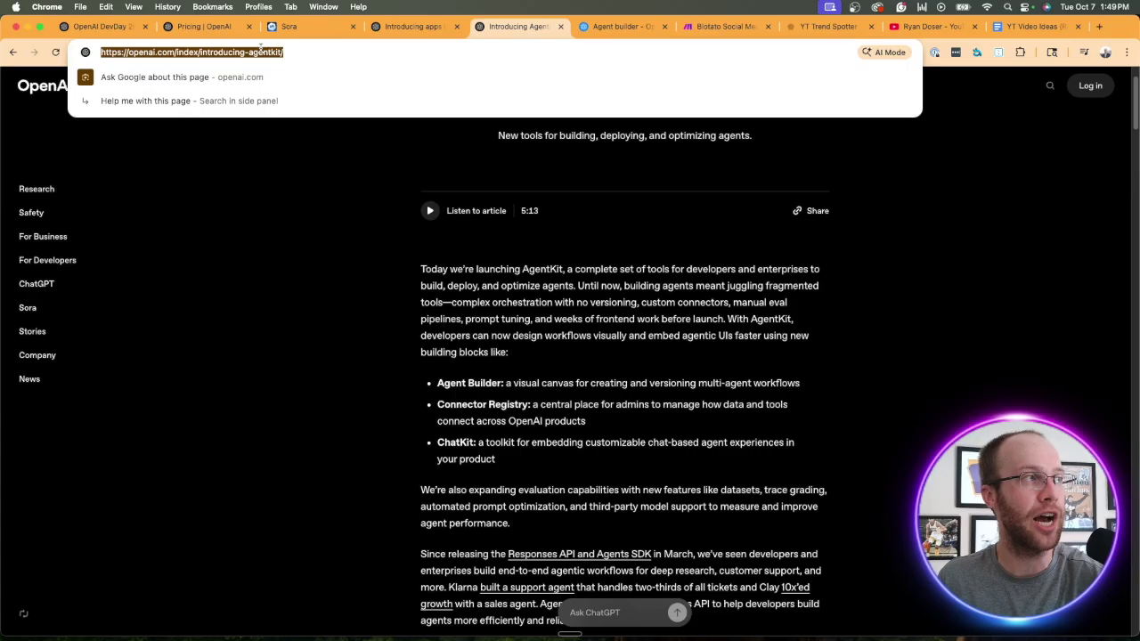
{"action": "left_click", "coordinate": [365, 193]}
{"action": "scroll", "coordinate": [623, 303], "scroll_direction": "down", "scroll_amount": 4}
{"action": "scroll", "coordinate": [655, 313], "scroll_direction": "down", "scroll_amount": 5}
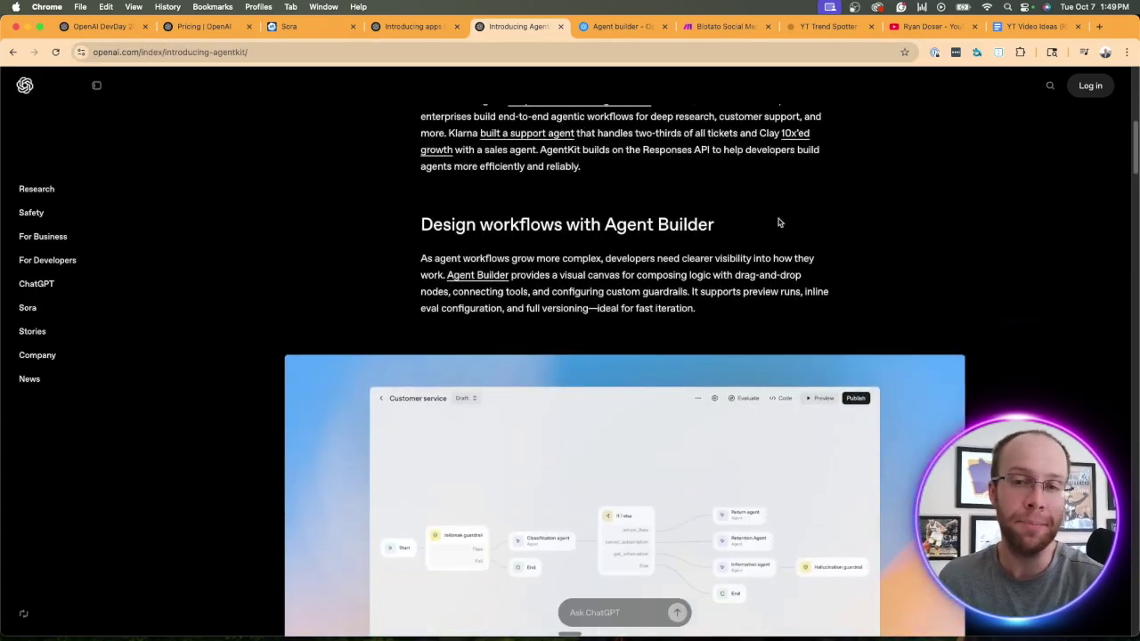
{"action": "left_click_drag", "start_coordinate": [742, 231], "coordinate": [606, 215]}
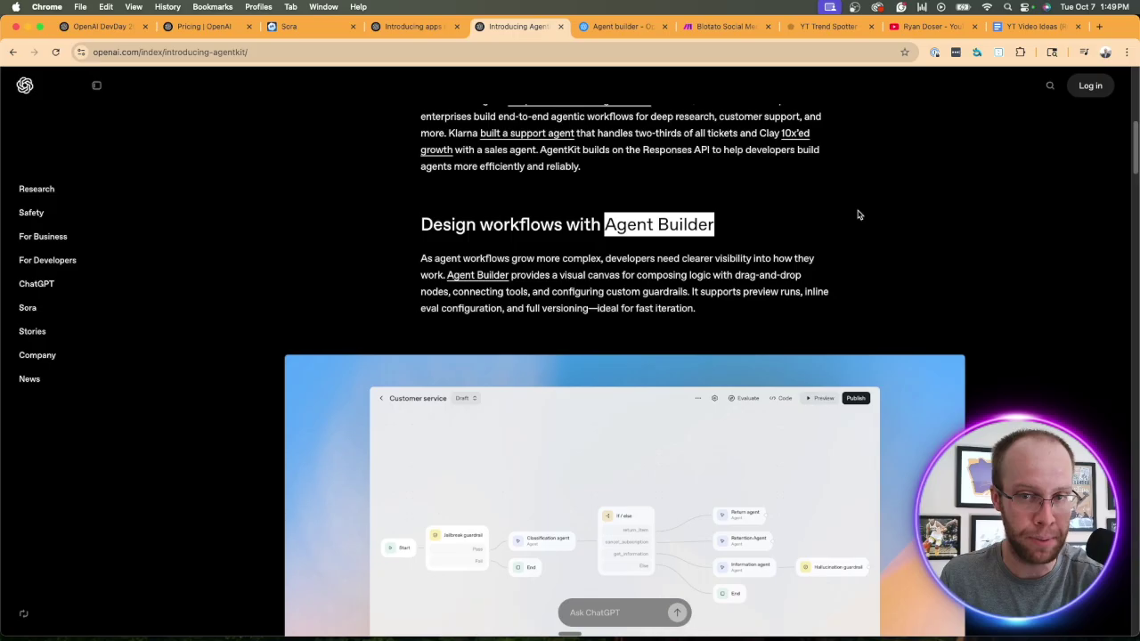
{"action": "scroll", "coordinate": [857, 214], "scroll_direction": "down", "scroll_amount": 3}
{"action": "scroll", "coordinate": [784, 290], "scroll_direction": "up", "scroll_amount": 1}
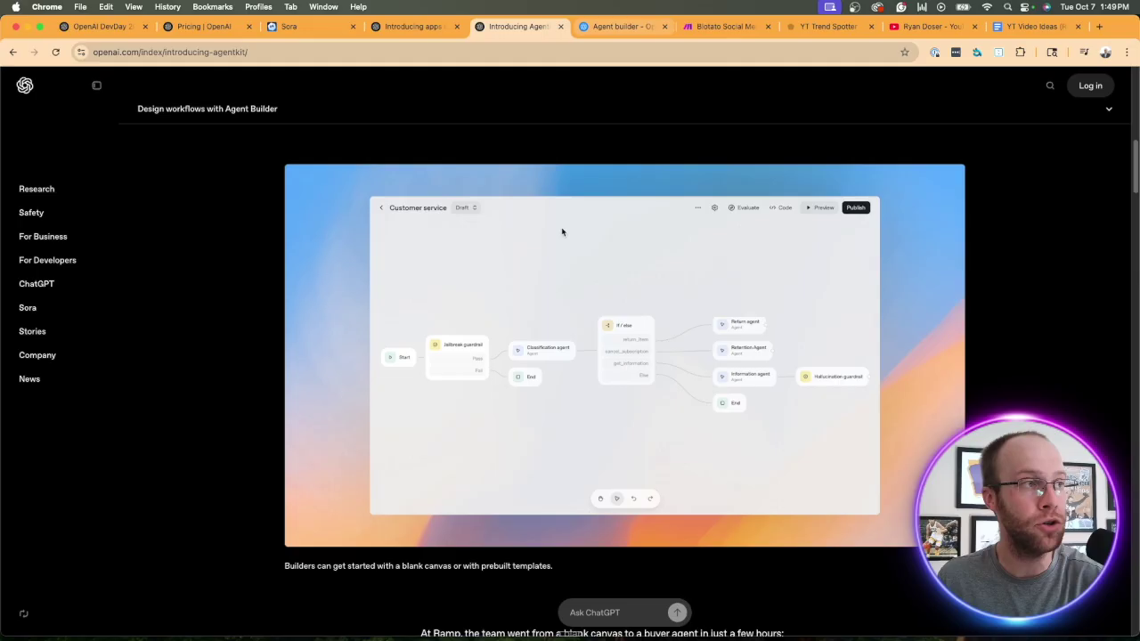
{"action": "scroll", "coordinate": [563, 231], "scroll_direction": "up", "scroll_amount": 3}
- Switch to the Agent Builder page and inspect its agent-builder web address
{"action": "left_click", "coordinate": [624, 26]}
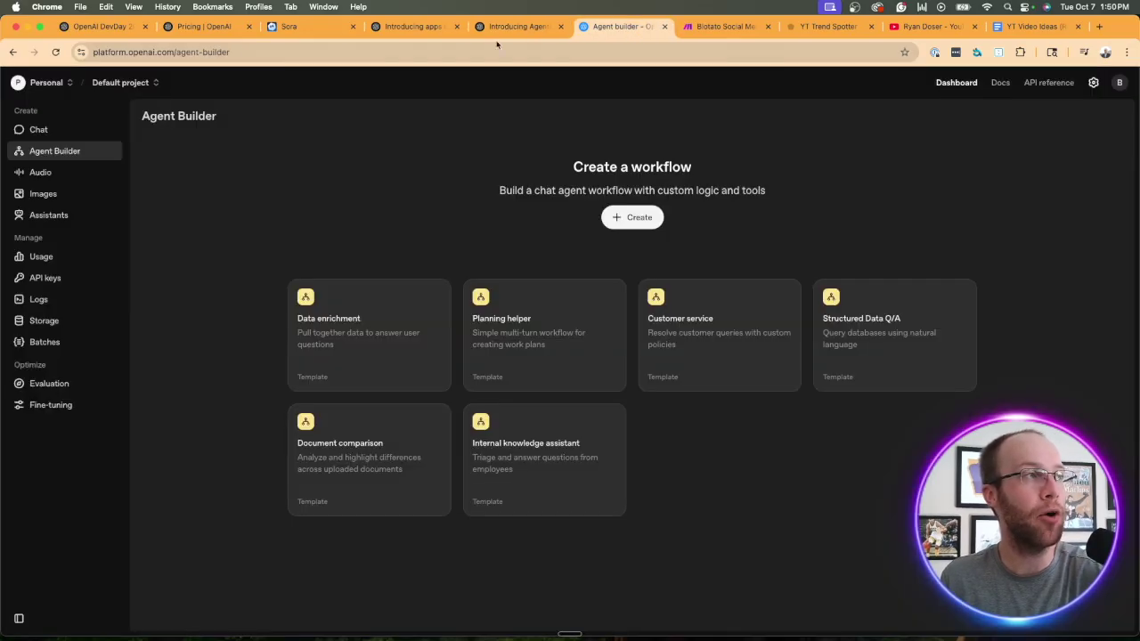
{"action": "left_click", "coordinate": [294, 50]}
{"action": "left_click", "coordinate": [292, 47]}
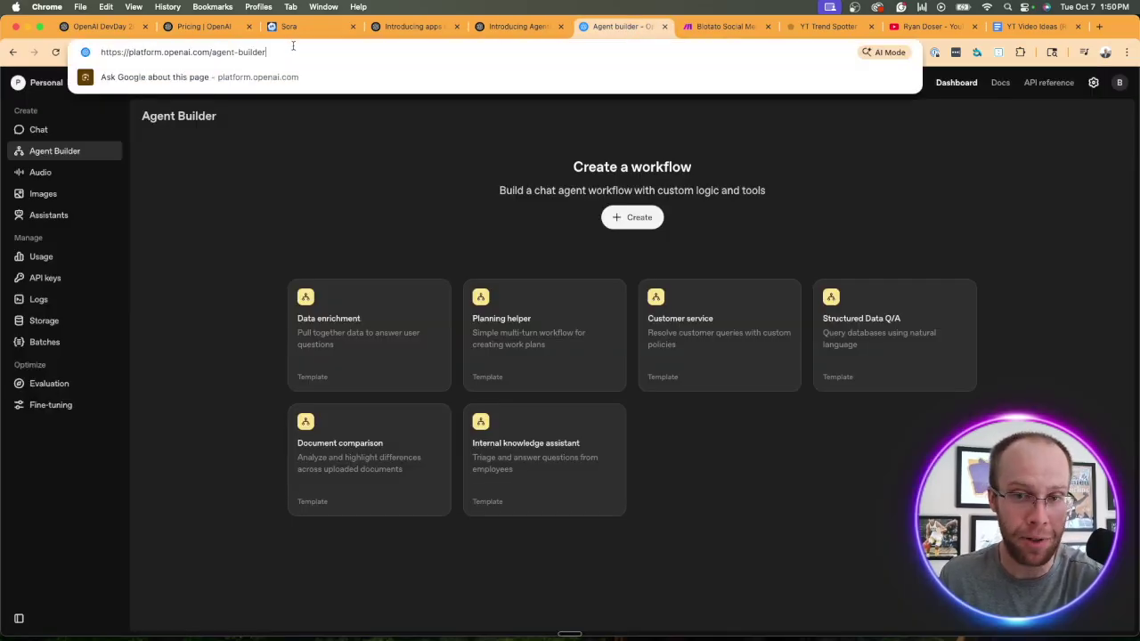
{"action": "left_click_drag", "start_coordinate": [117, 52], "coordinate": [247, 52]}
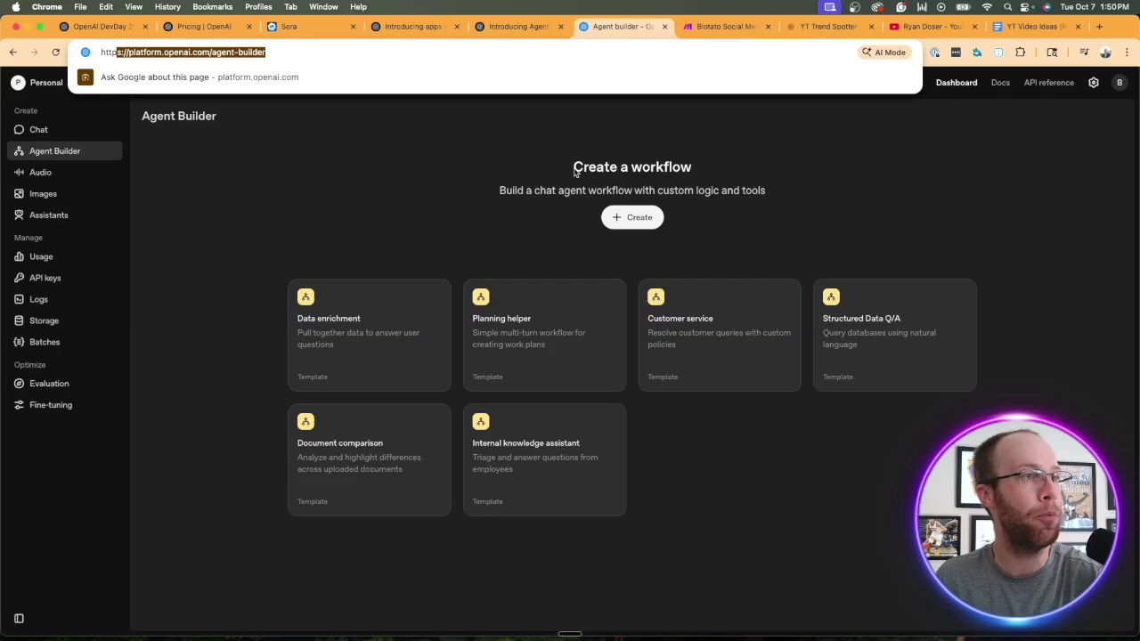
{"action": "left_click", "coordinate": [946, 200]}
- Check the account menu, visit Chat prompts, then return to Agent Builder from the sidebar
{"action": "left_click", "coordinate": [1118, 83]}
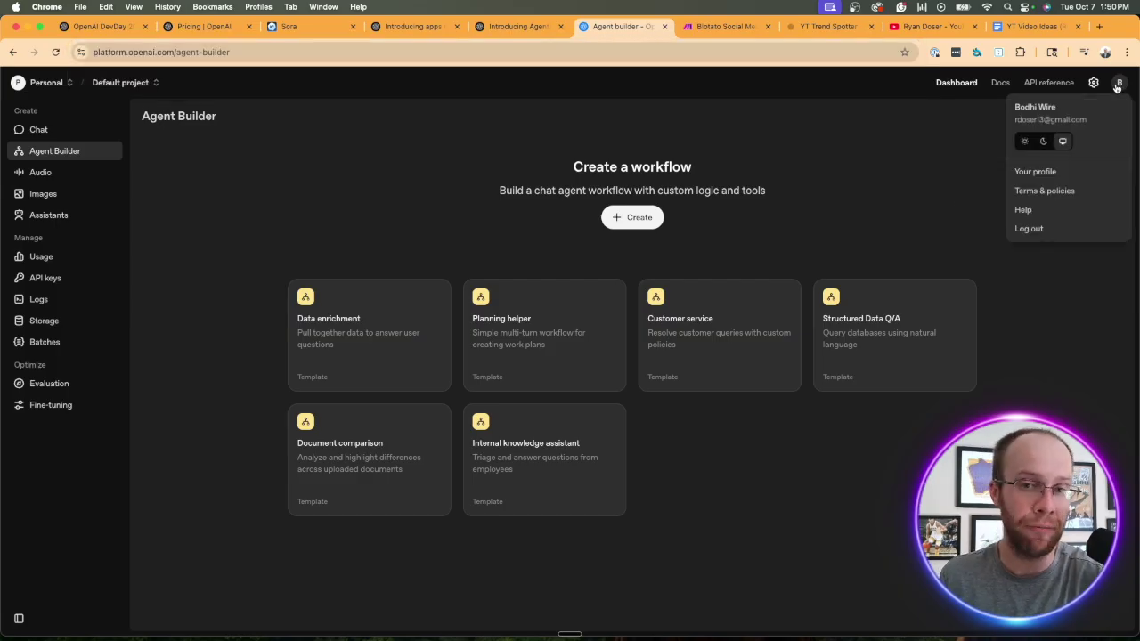
{"action": "left_click", "coordinate": [1118, 83]}
{"action": "left_click", "coordinate": [949, 83]}
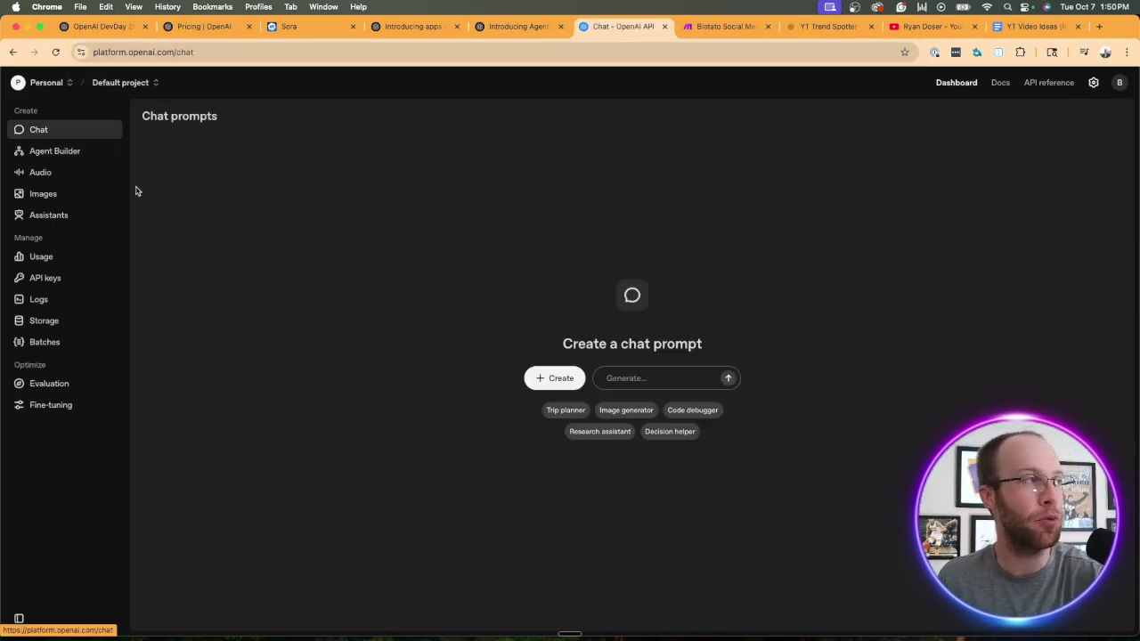
{"action": "left_click", "coordinate": [57, 152]}
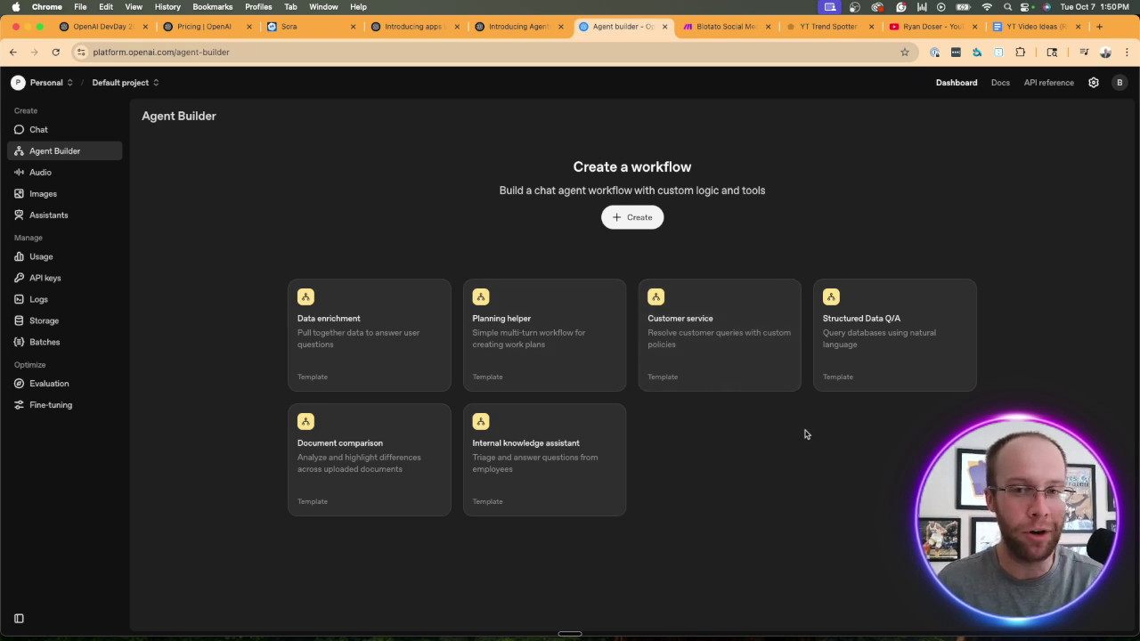
- Create a new blank workflow, shift the canvas left, and open the My agent node's settings
{"action": "left_click", "coordinate": [610, 211]}
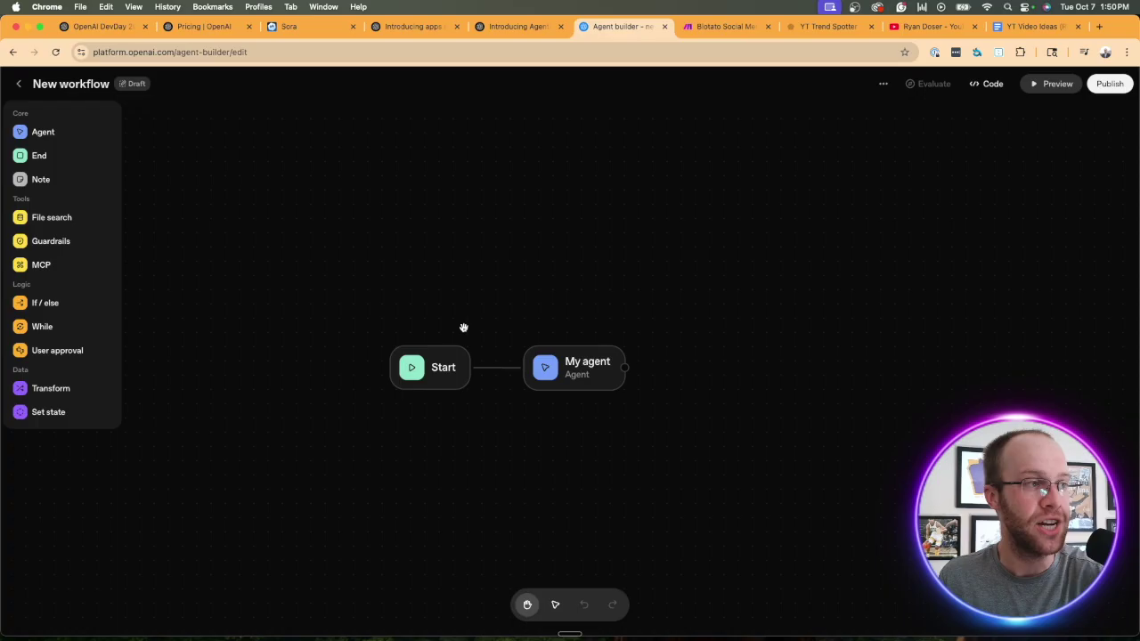
{"action": "left_click_drag", "start_coordinate": [463, 328], "coordinate": [249, 300]}
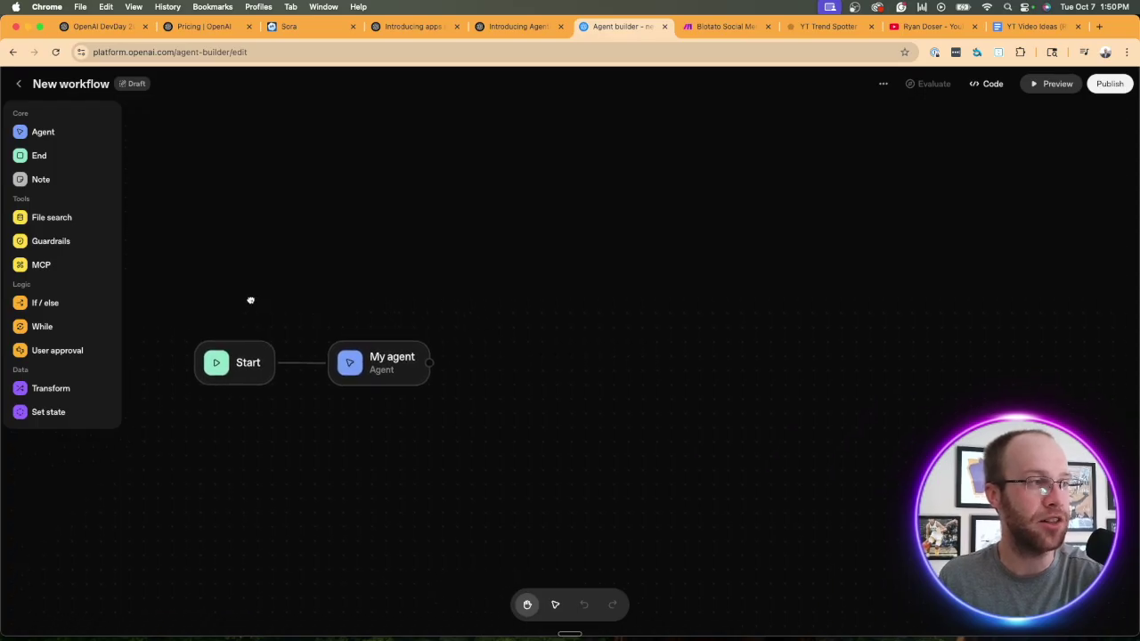
{"action": "left_click", "coordinate": [392, 357]}
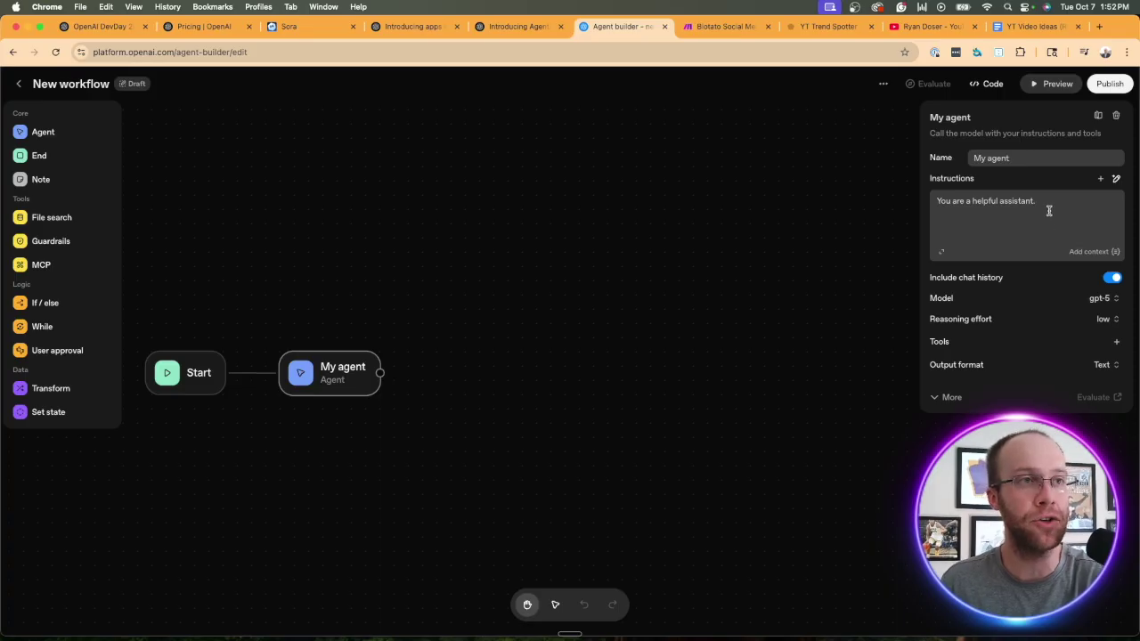
{"action": "triple_click", "coordinate": [1038, 157]}
{"action": "left_click", "coordinate": [1035, 234]}
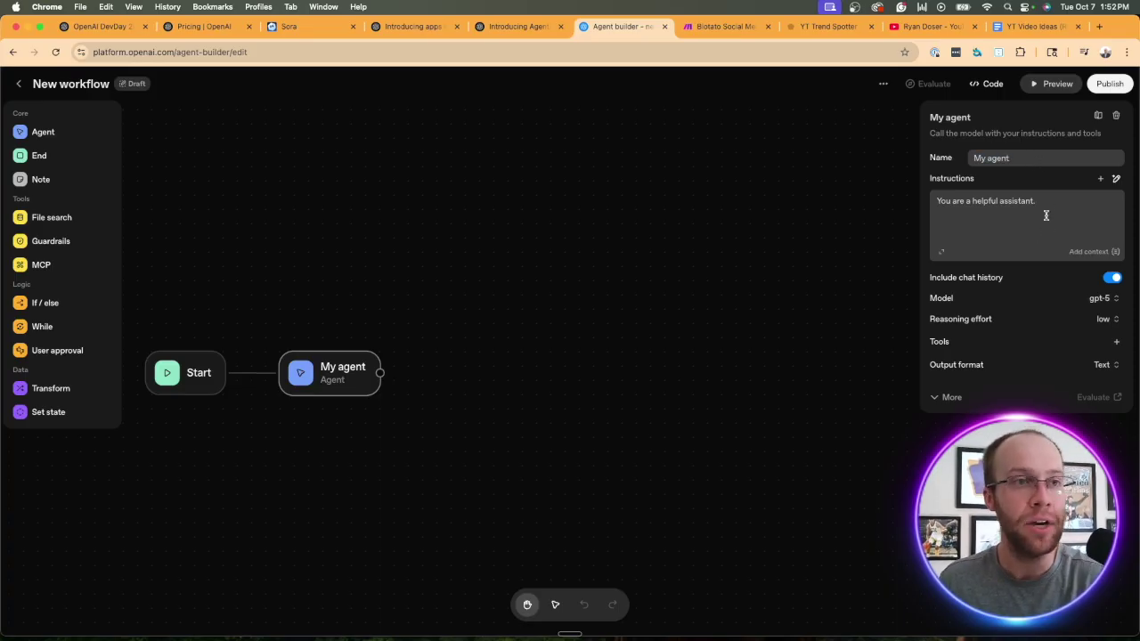
{"action": "left_click", "coordinate": [1100, 299]}
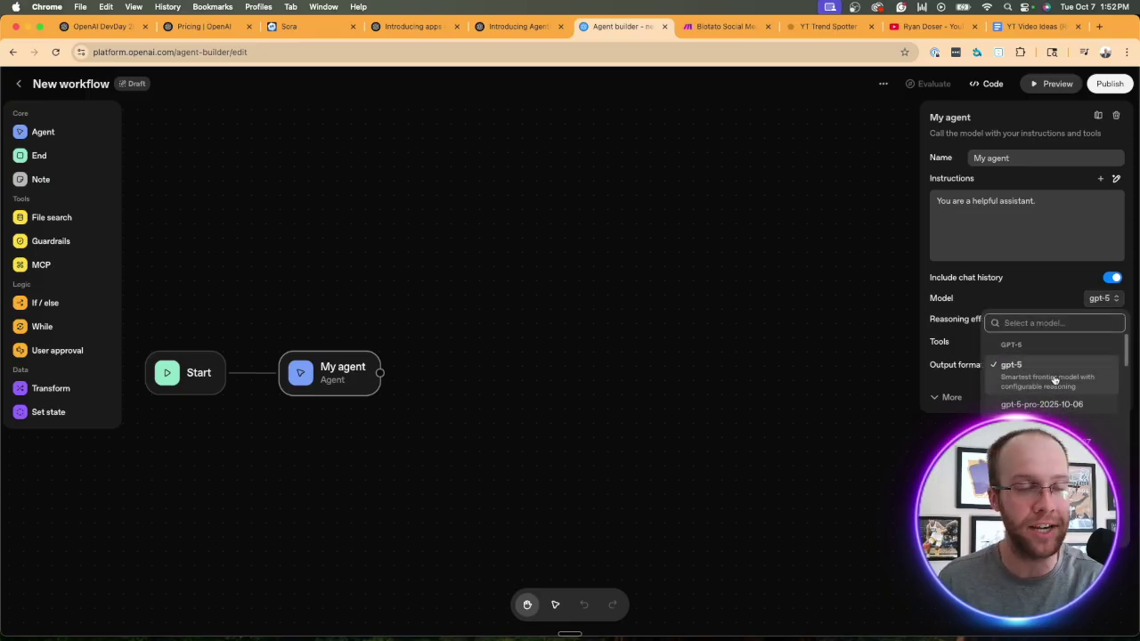
{"action": "left_click", "coordinate": [958, 349]}
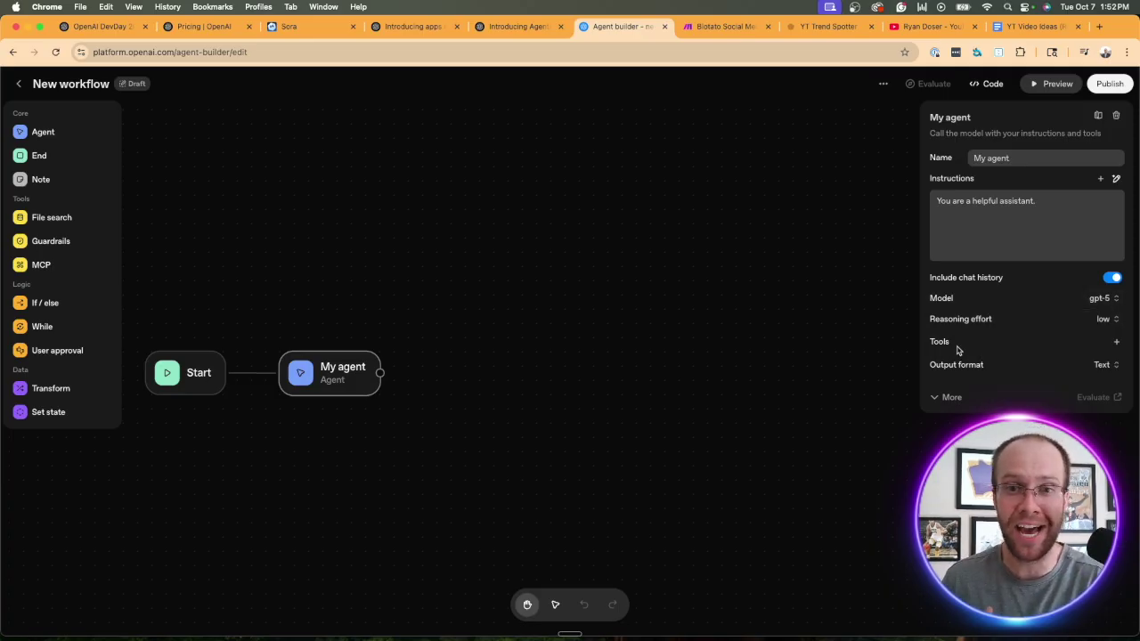
{"action": "left_click", "coordinate": [1102, 299]}
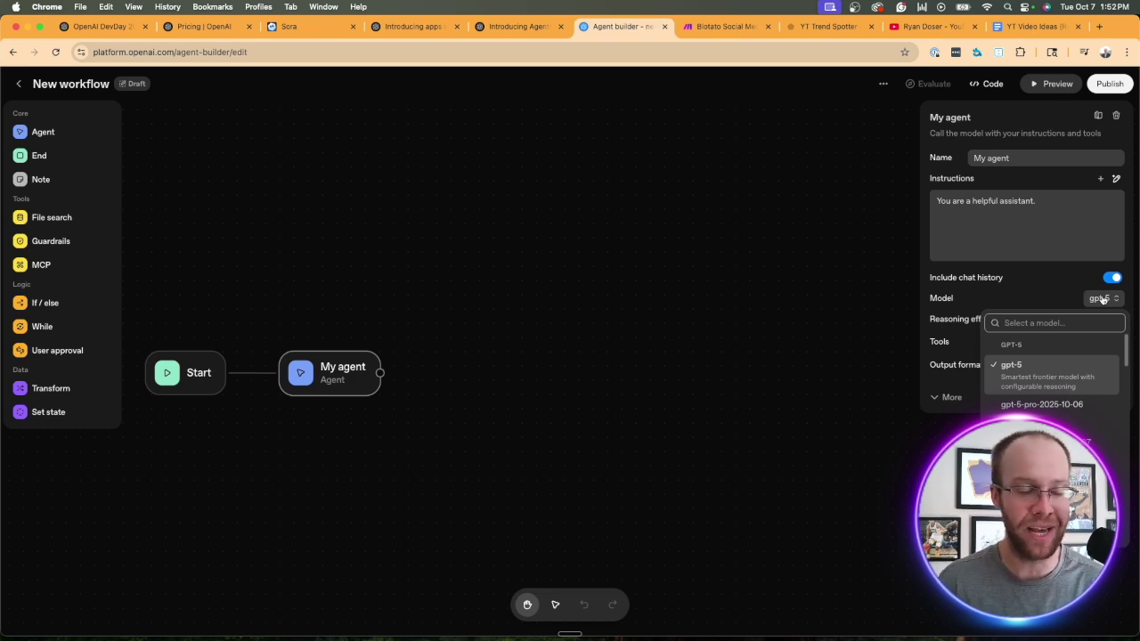
{"action": "left_click", "coordinate": [970, 295]}
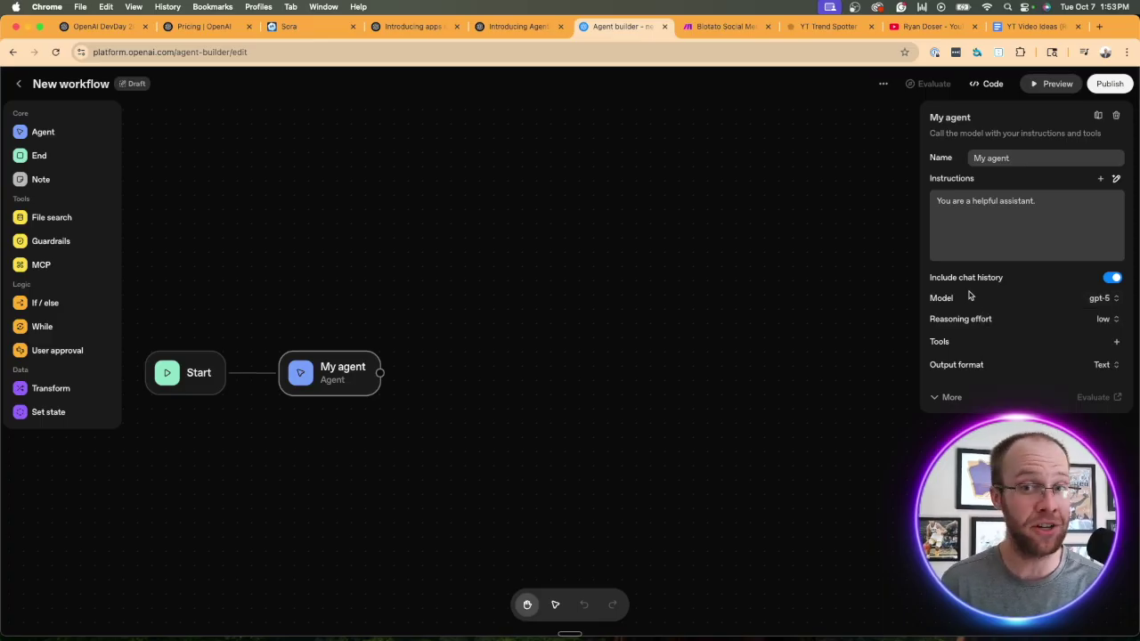
{"action": "left_click", "coordinate": [1090, 321]}
{"action": "left_click", "coordinate": [1011, 330]}
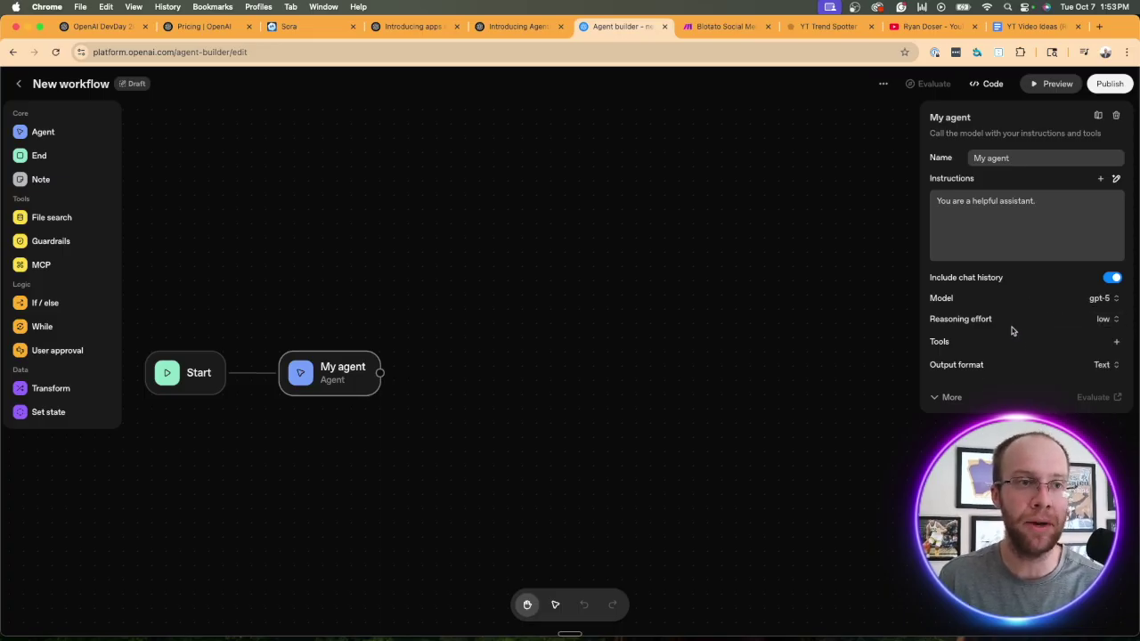
- From the My agent node's Tools list, choose MCP server to open the catalogue
{"action": "left_click", "coordinate": [1114, 344]}
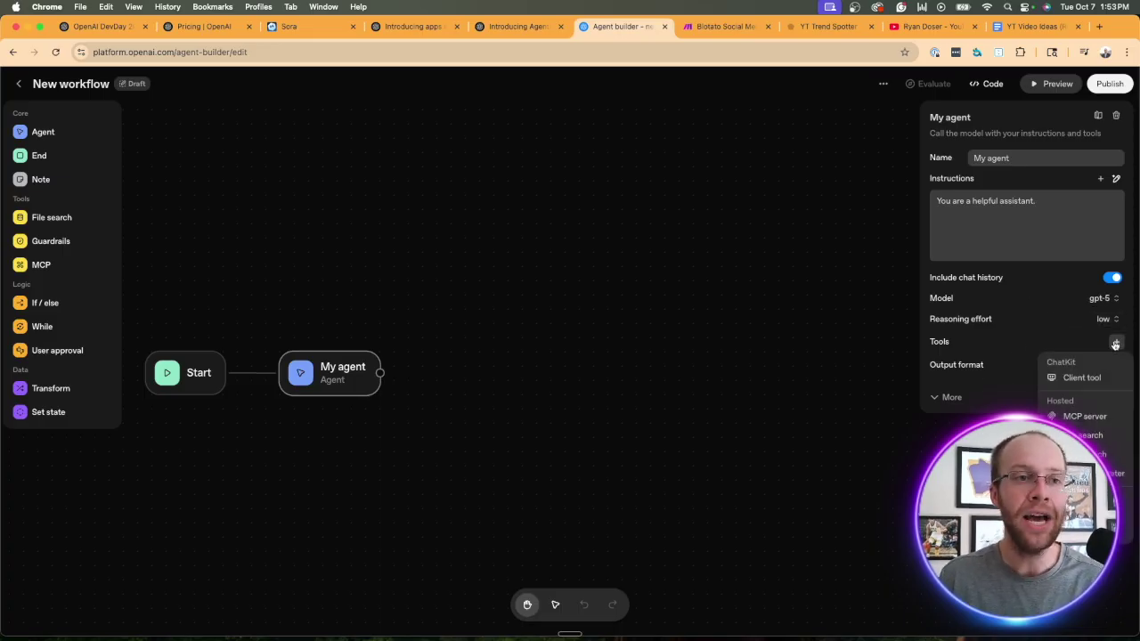
{"action": "left_click", "coordinate": [1008, 349]}
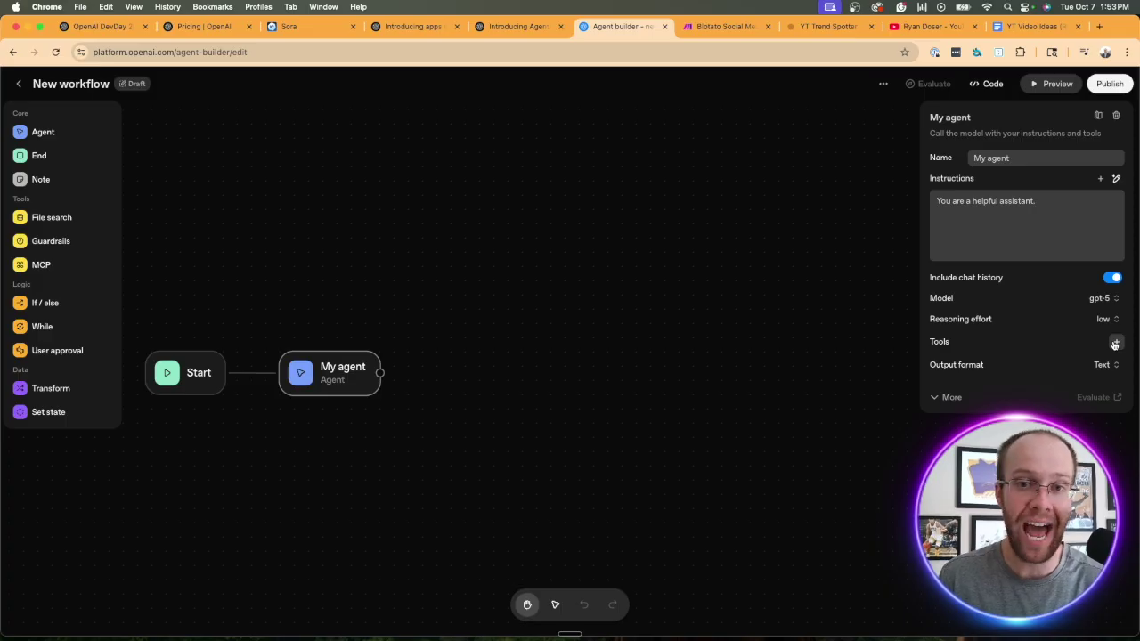
{"action": "left_click", "coordinate": [1113, 343]}
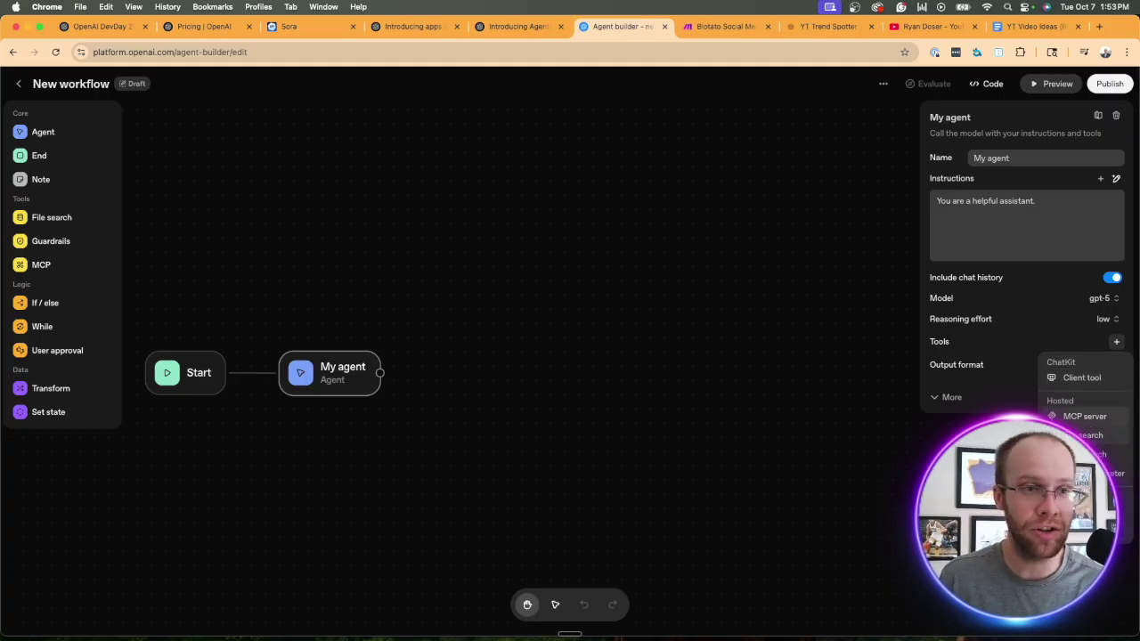
{"action": "left_click", "coordinate": [1085, 417]}
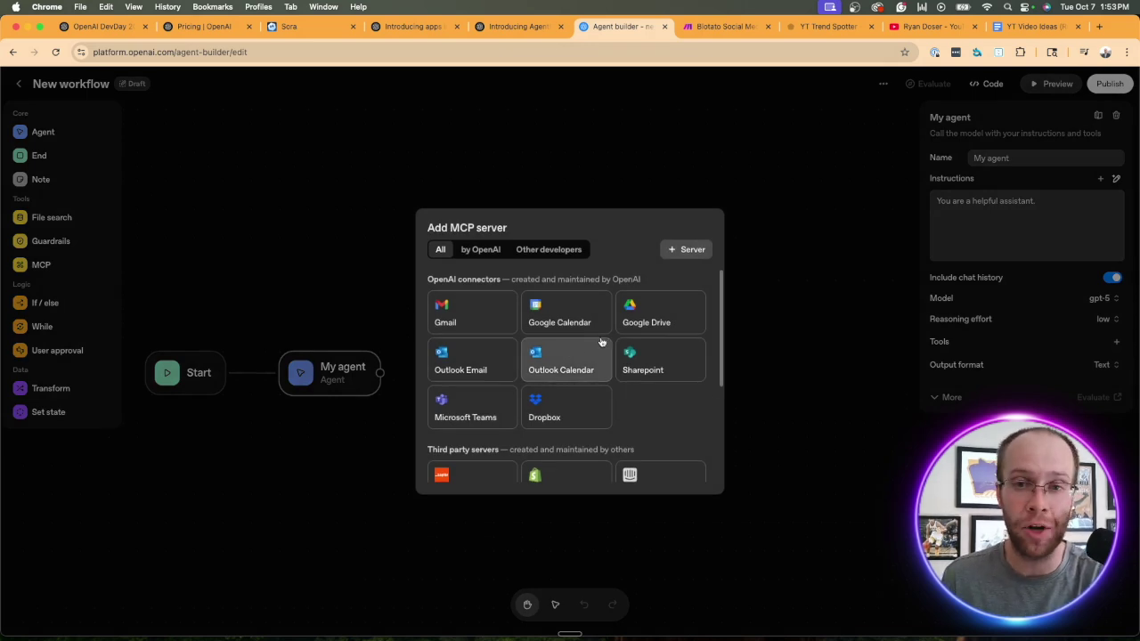
- Browse the Add MCP server catalogue's OpenAI connectors and third-party servers
{"action": "scroll", "coordinate": [578, 383], "scroll_direction": "down", "scroll_amount": 3}
{"action": "scroll", "coordinate": [573, 412], "scroll_direction": "up", "scroll_amount": 1}
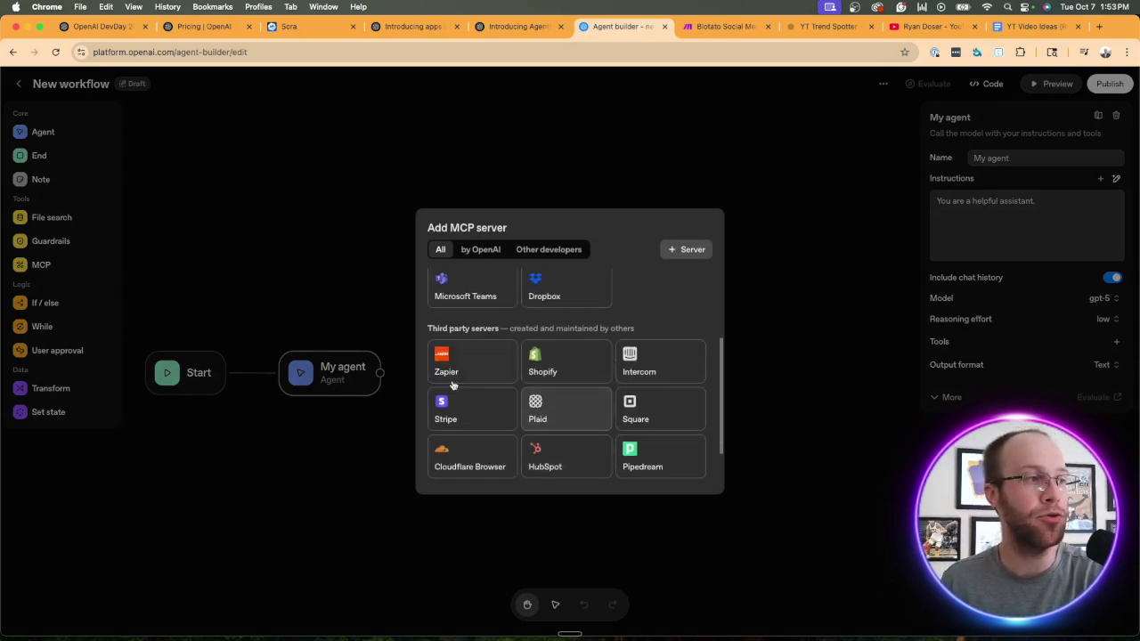
{"action": "scroll", "coordinate": [623, 432], "scroll_direction": "down", "scroll_amount": 1}
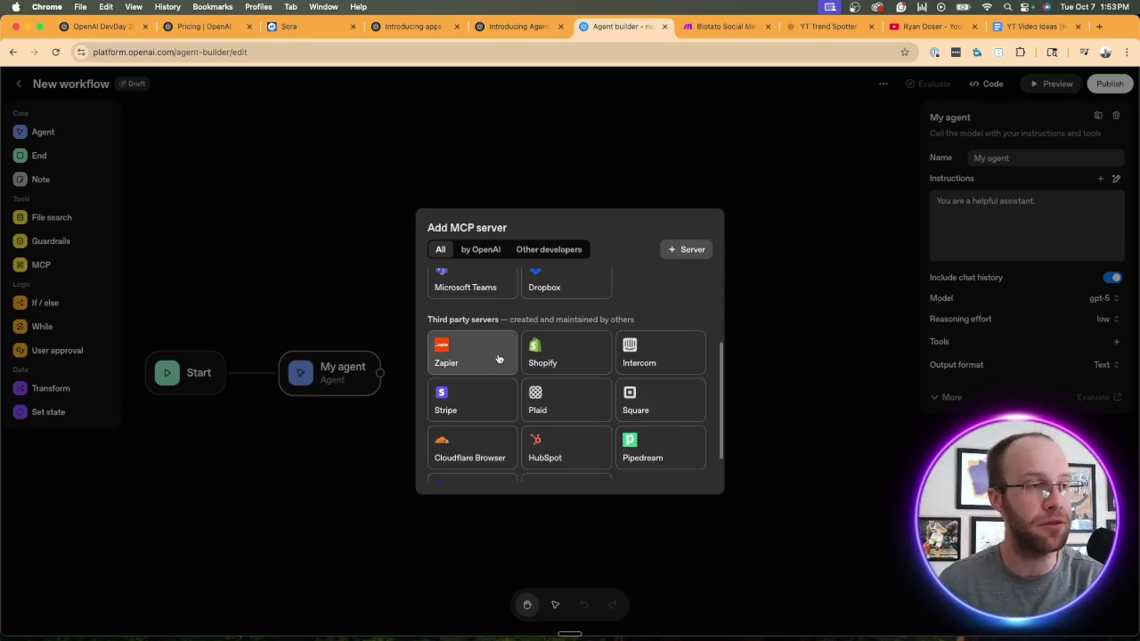
{"action": "scroll", "coordinate": [534, 363], "scroll_direction": "down", "scroll_amount": 2}
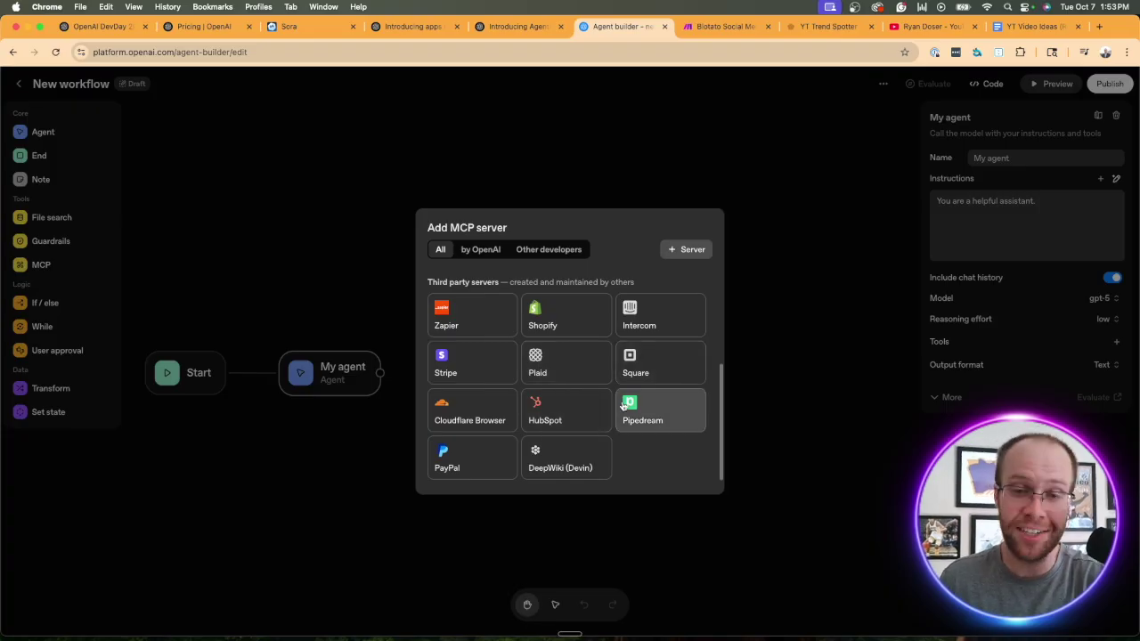
{"action": "scroll", "coordinate": [623, 405], "scroll_direction": "up", "scroll_amount": 5}
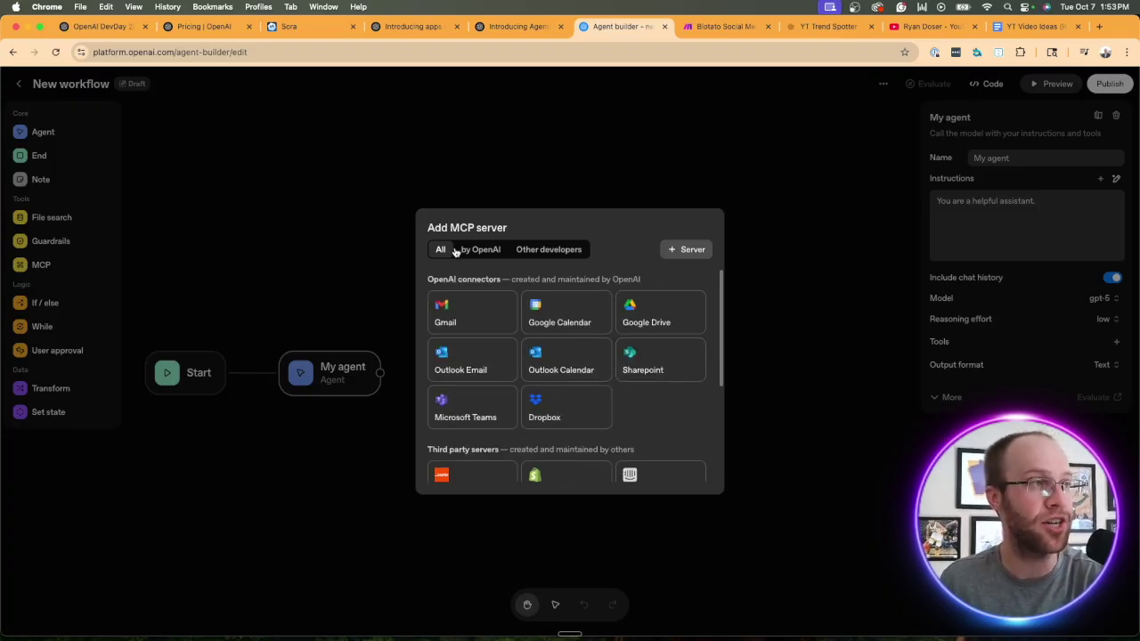
{"action": "left_click_drag", "start_coordinate": [522, 224], "coordinate": [382, 220]}
{"action": "left_click", "coordinate": [562, 229]}
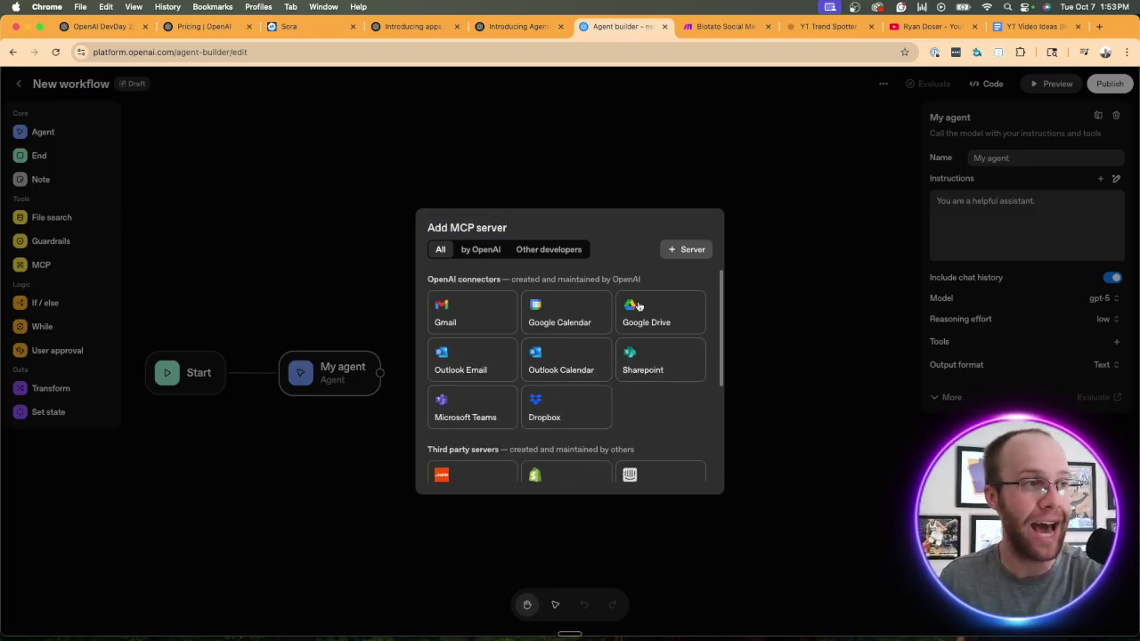
- Close the MCP server catalogue and confirm the model is still gpt-5
{"action": "left_click", "coordinate": [787, 320]}
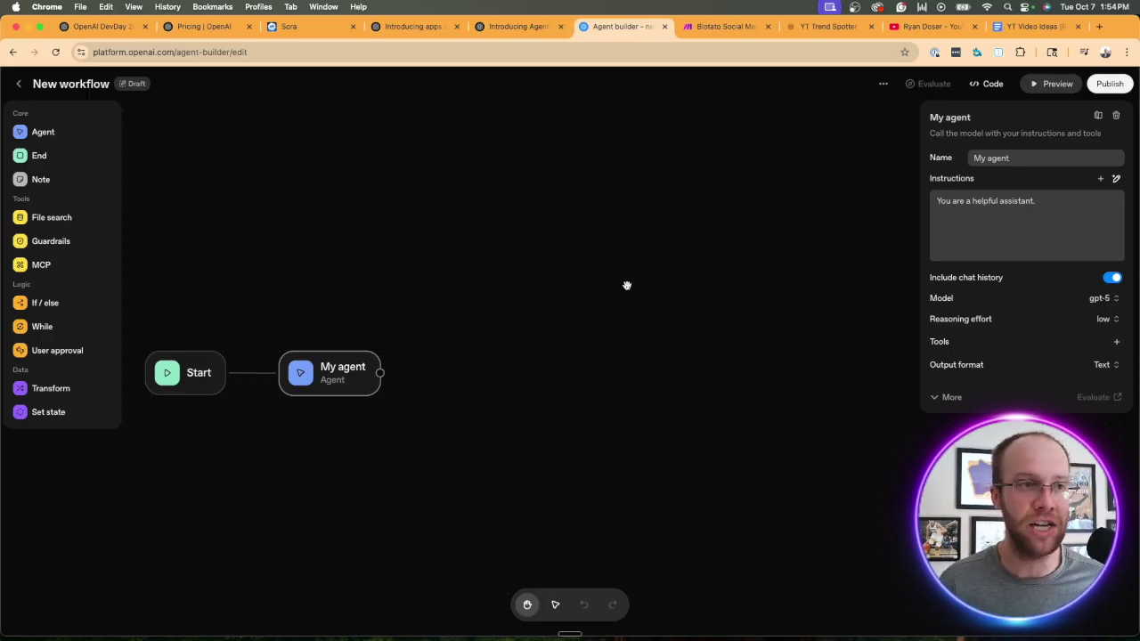
{"action": "left_click", "coordinate": [1099, 298]}
{"action": "left_click", "coordinate": [986, 305]}
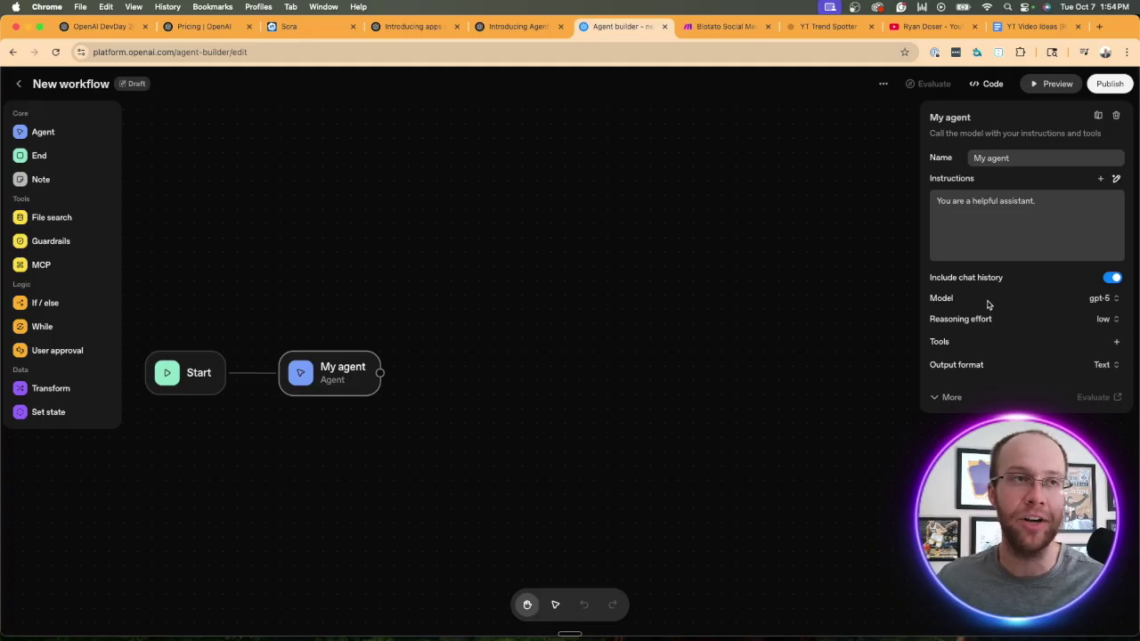
- Glance at the Make.com social media scenario, then switch to the Introducing AgentKit article
{"action": "left_click", "coordinate": [726, 26]}
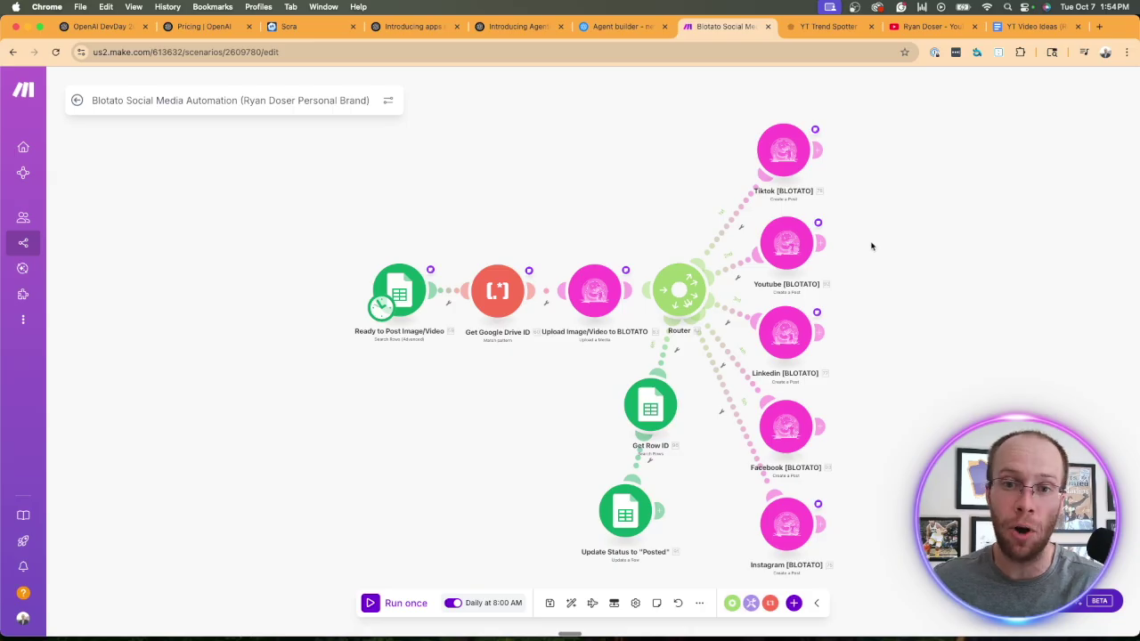
{"action": "left_click", "coordinate": [632, 29]}
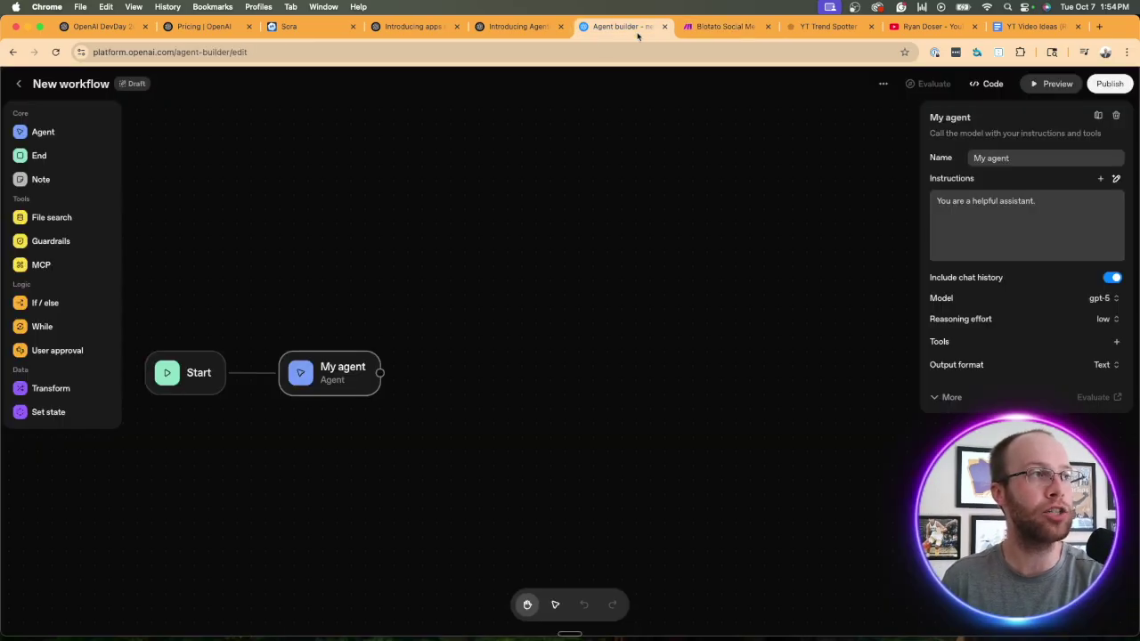
{"action": "left_click", "coordinate": [521, 29]}
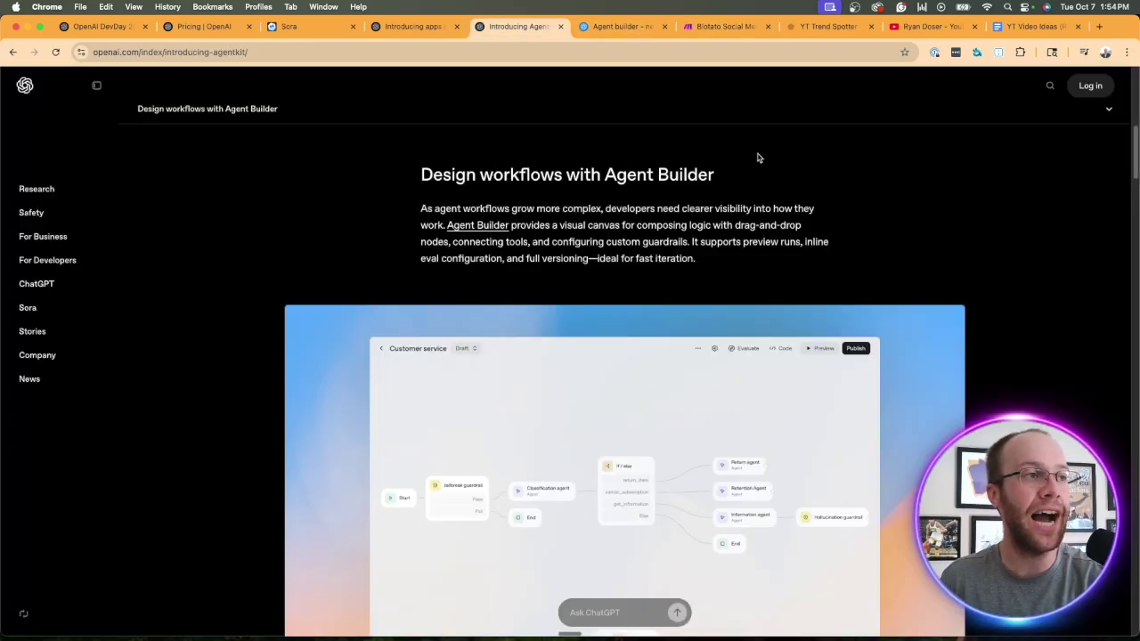
- Highlight the Agent Builder heading and scroll down to the sample Customer service workflow image
{"action": "left_click_drag", "start_coordinate": [454, 175], "coordinate": [715, 176]}
{"action": "left_click", "coordinate": [805, 176]}
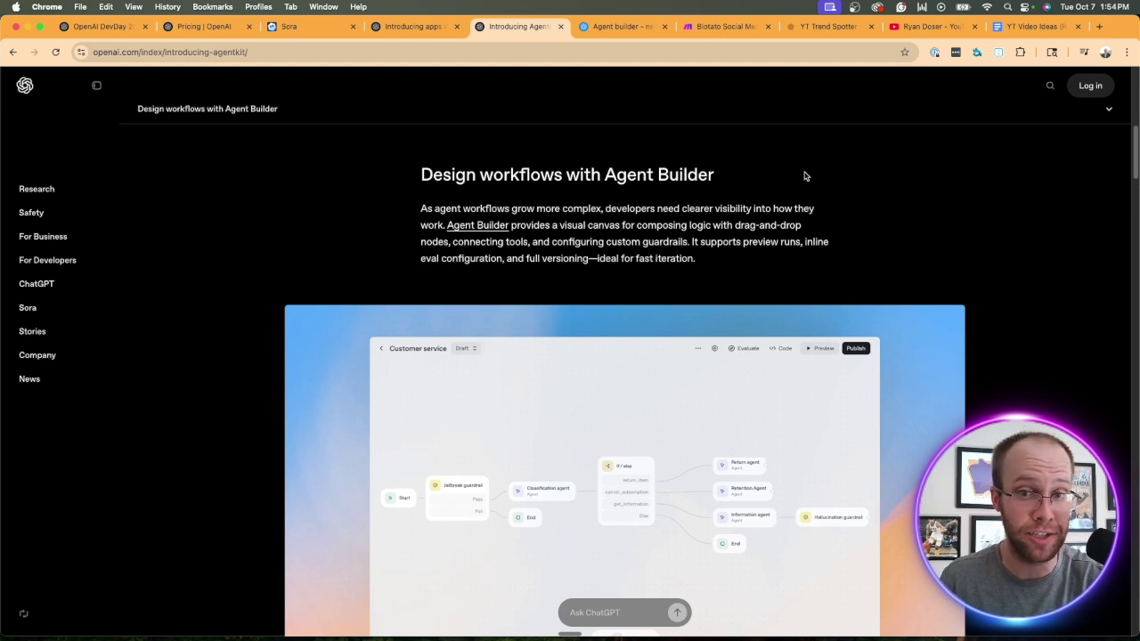
{"action": "scroll", "coordinate": [805, 176], "scroll_direction": "down", "scroll_amount": 2}
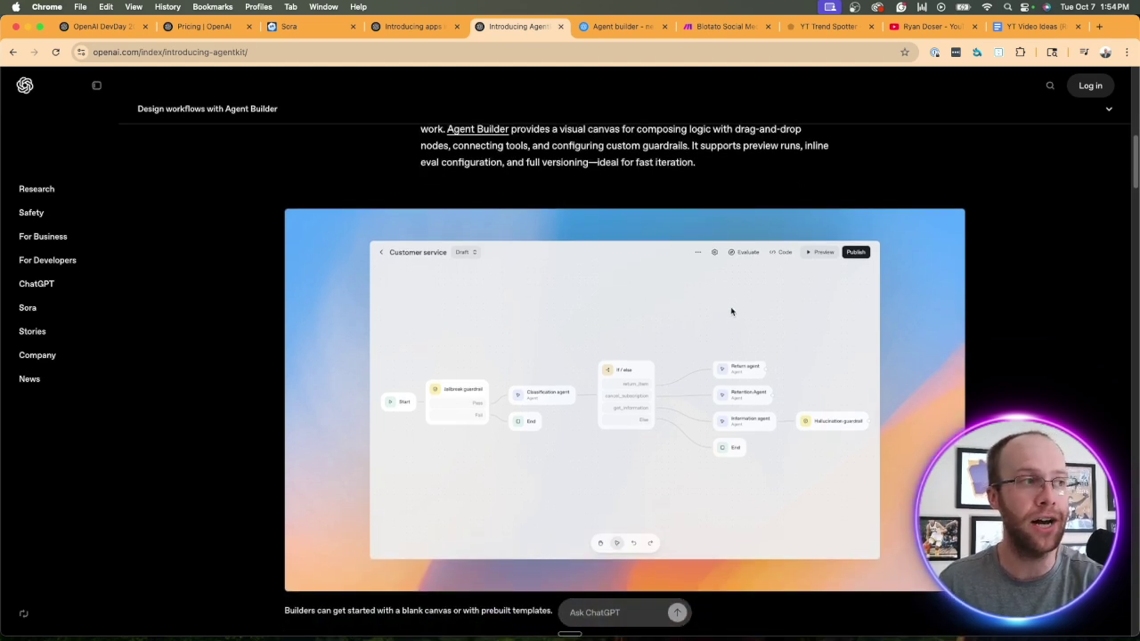